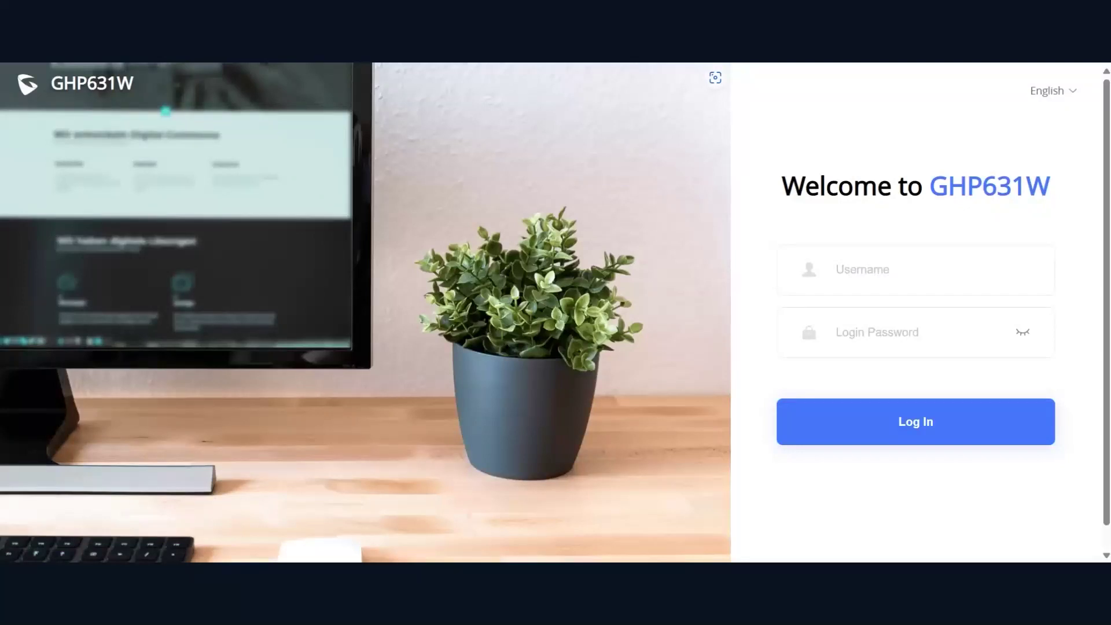
Log in to the phone's web interface as admin with the administrator password
left_click(821, 270)
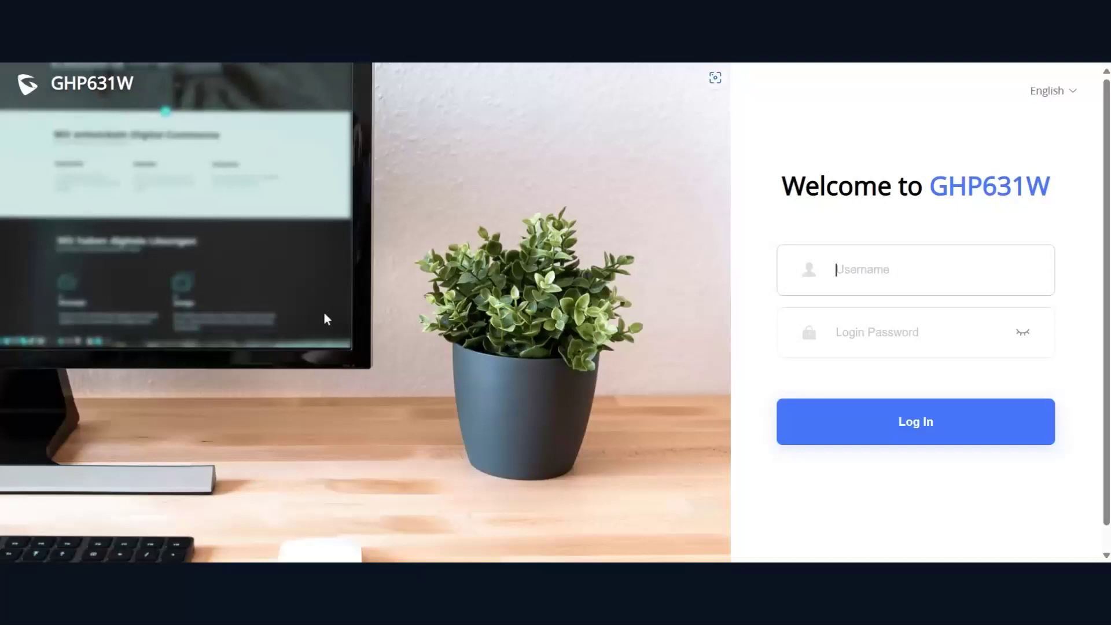
type("admin")
key("Tab")
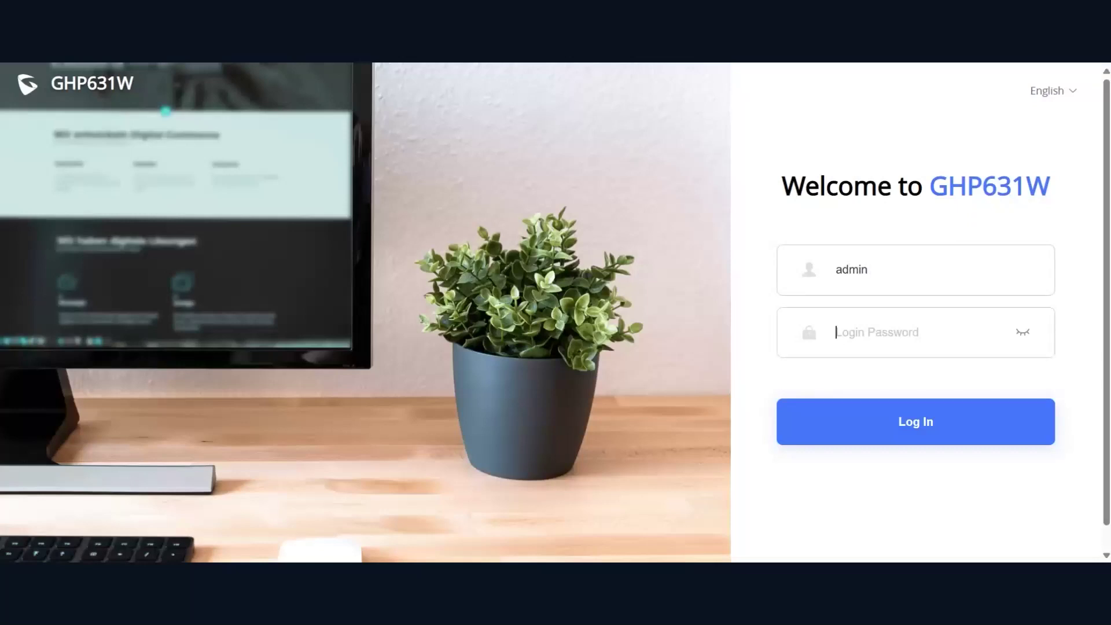
type("••••••••••")
key("Return")
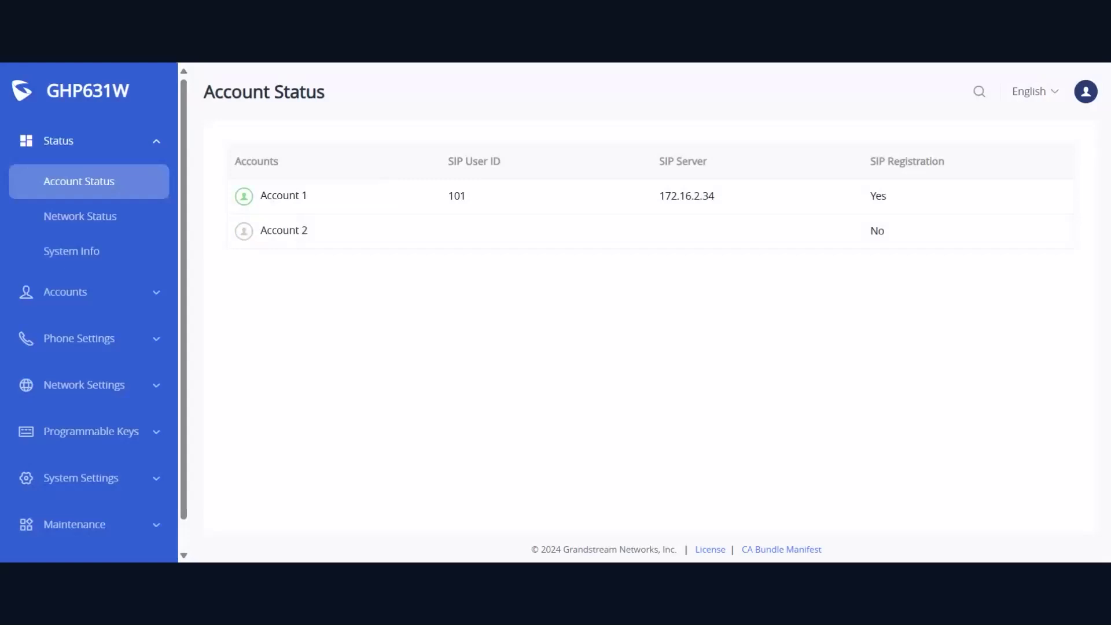
Collapse Status and go to Programmable Keys > Multi-Purpose Keys
left_click(114, 162)
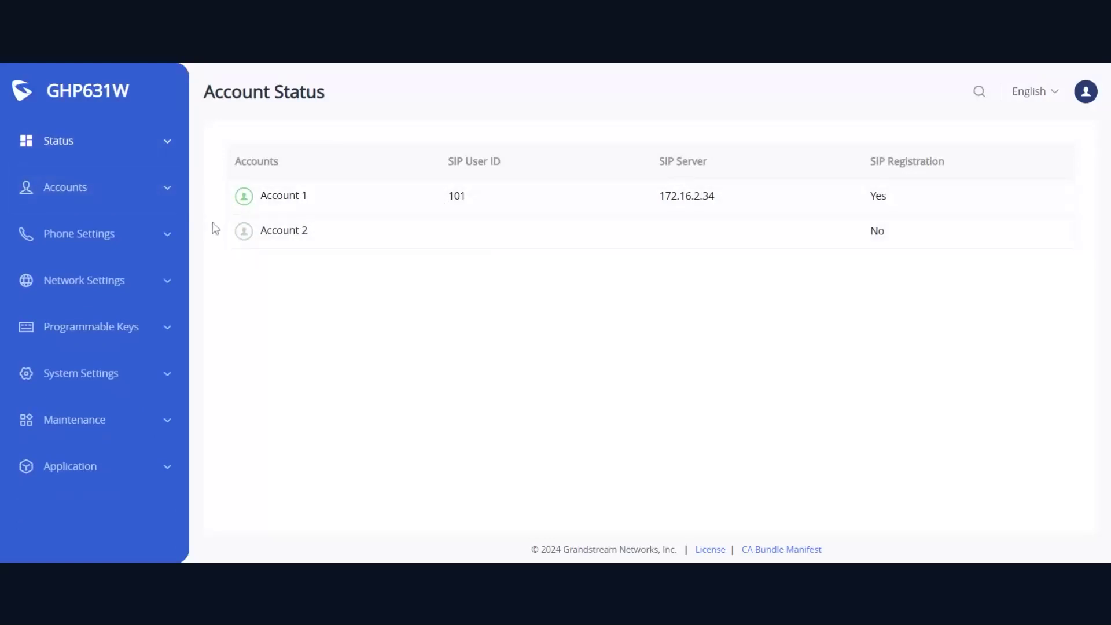
left_click(148, 330)
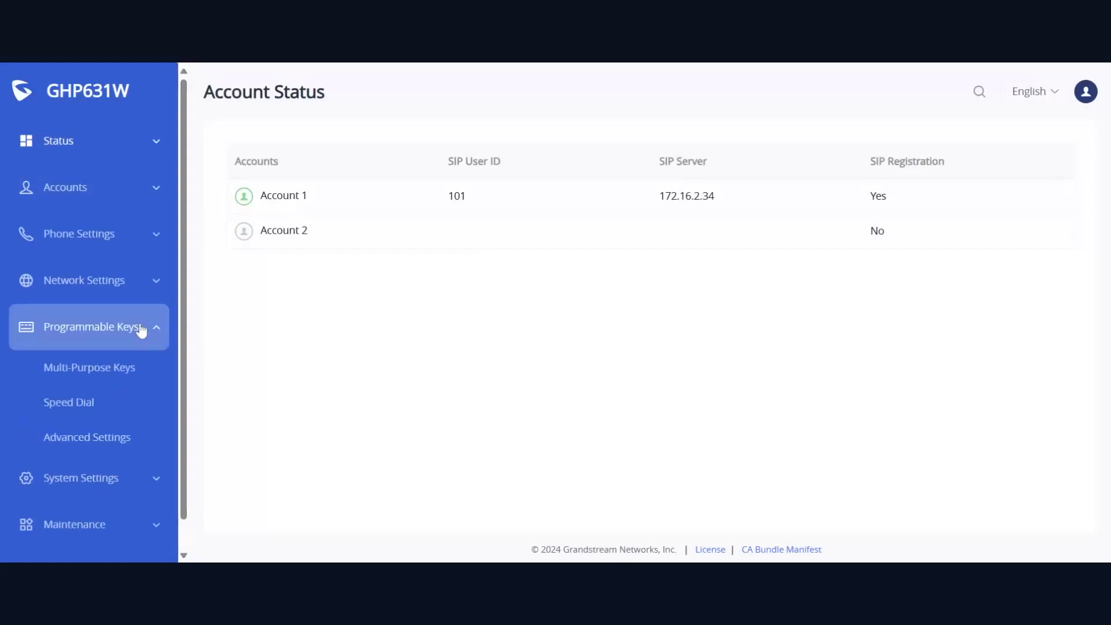
left_click(110, 368)
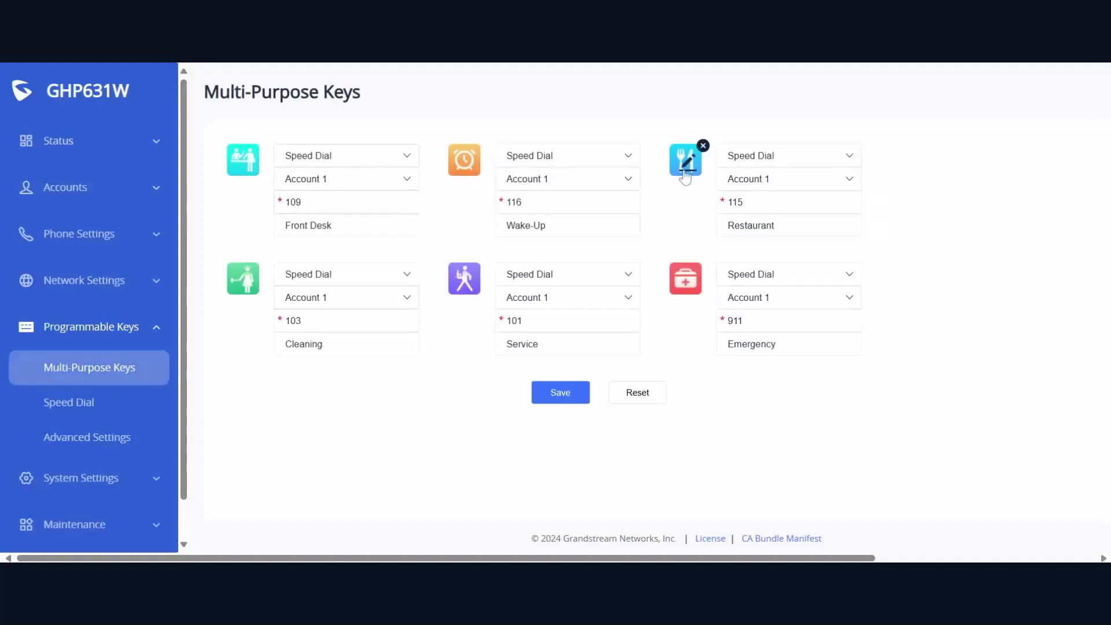
Browse the Front Desk key's icon choices and close the chooser without changing anything
left_click(250, 162)
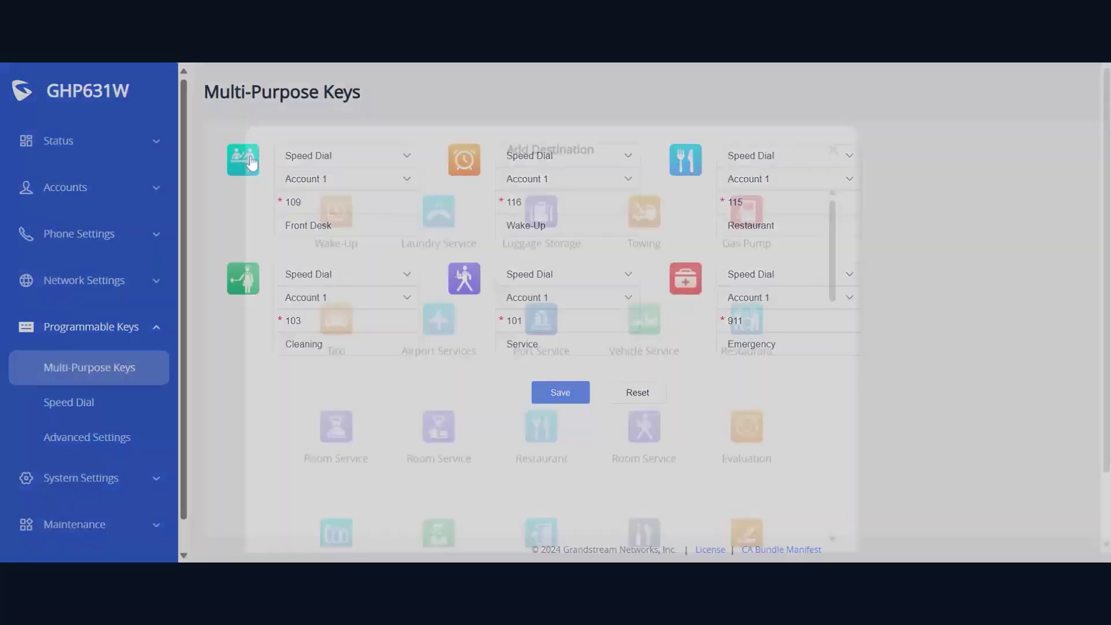
scroll(527, 277, "down", 6)
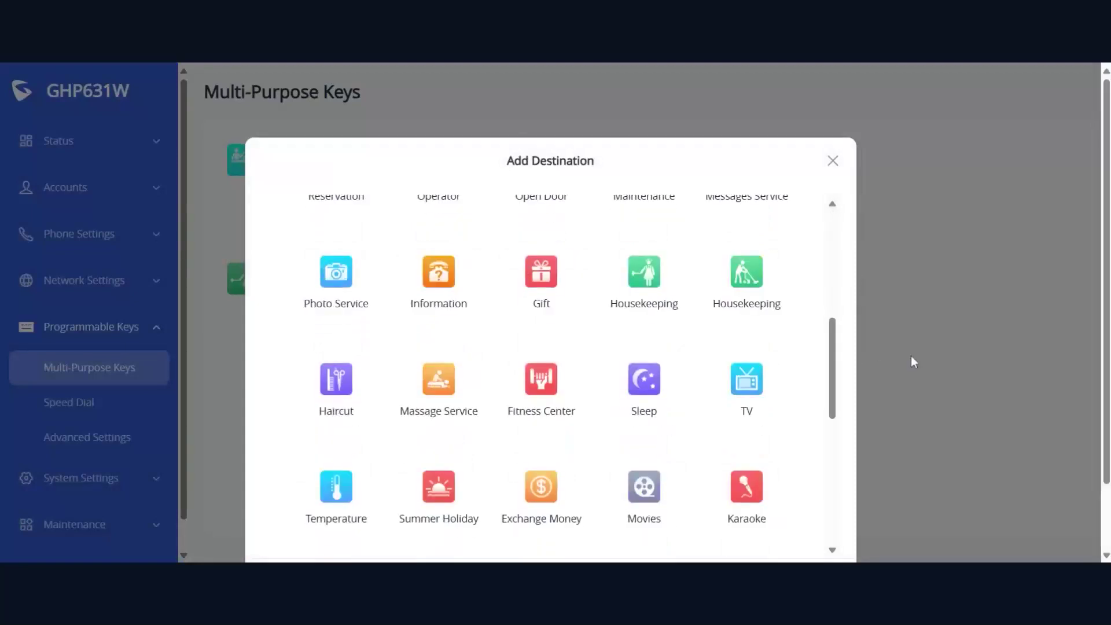
scroll(713, 301, "down", 5)
scroll(708, 297, "down", 3)
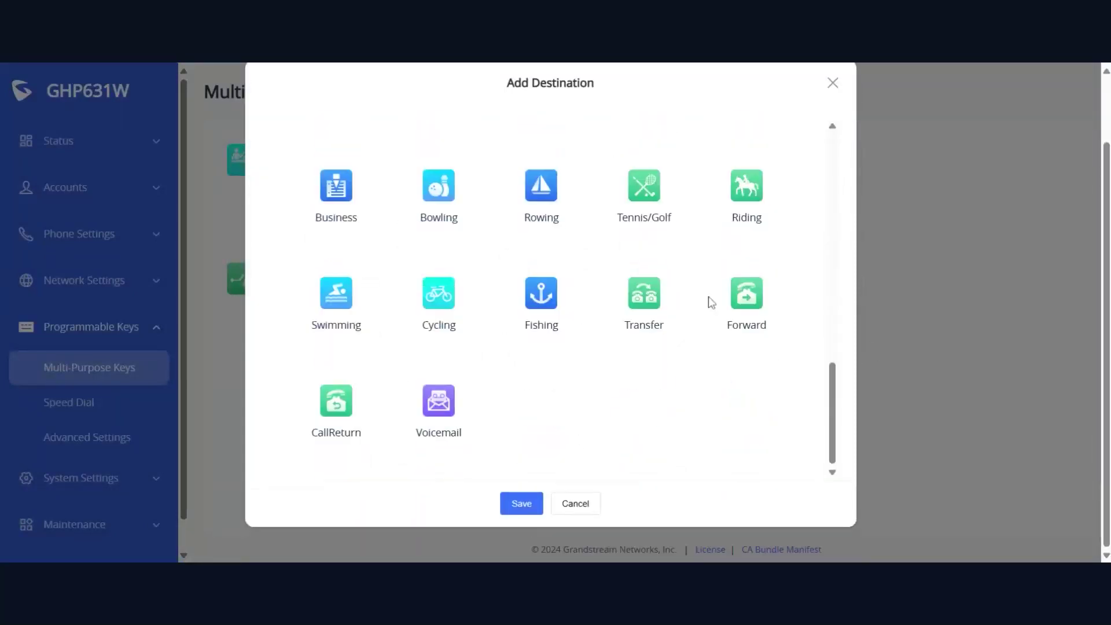
scroll(457, 388, "up", 12)
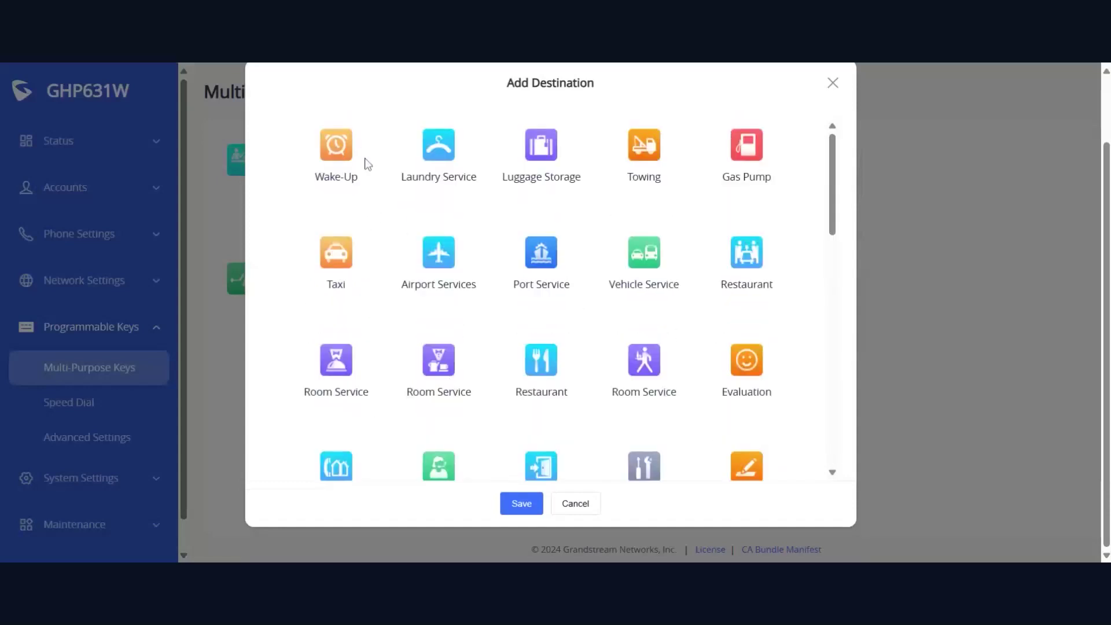
scroll(767, 226, "down", 1)
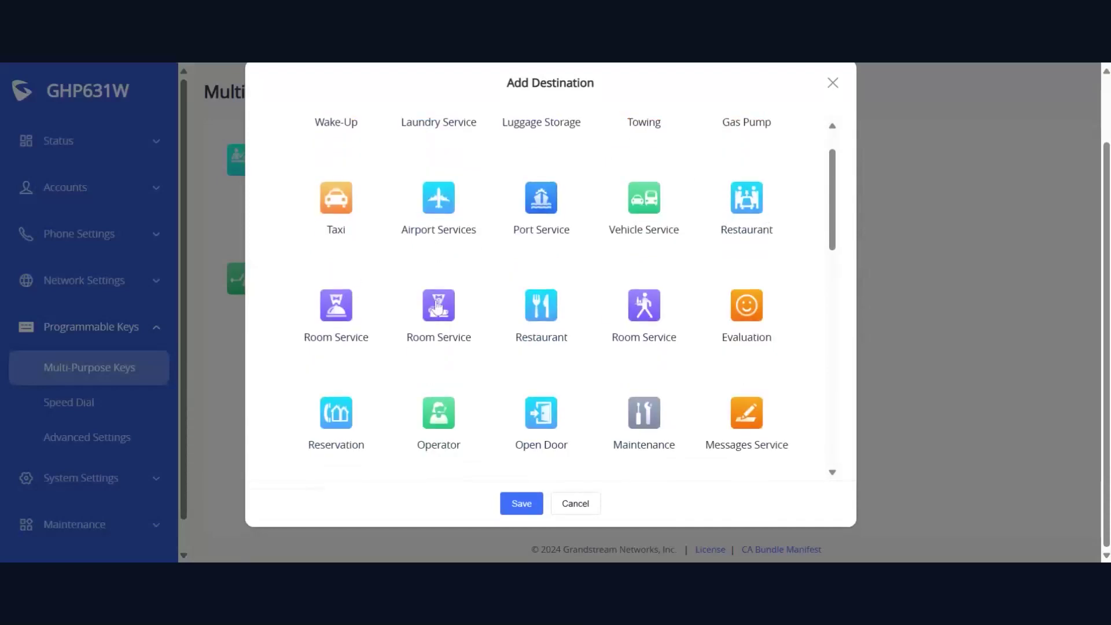
scroll(670, 308, "down", 2)
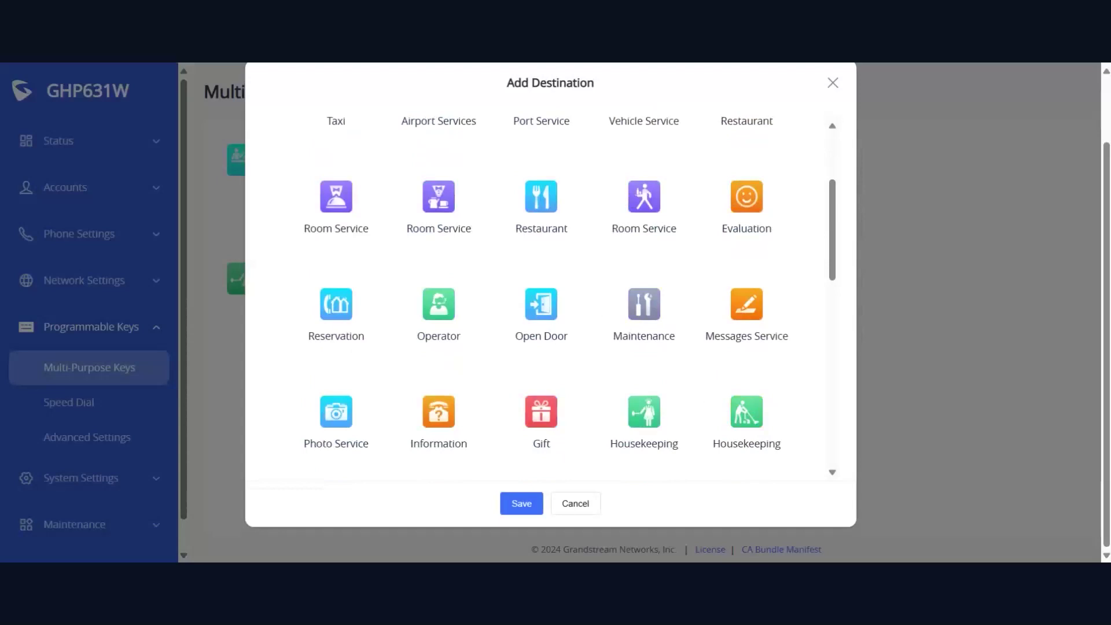
scroll(526, 359, "down", 4)
scroll(390, 275, "down", 5)
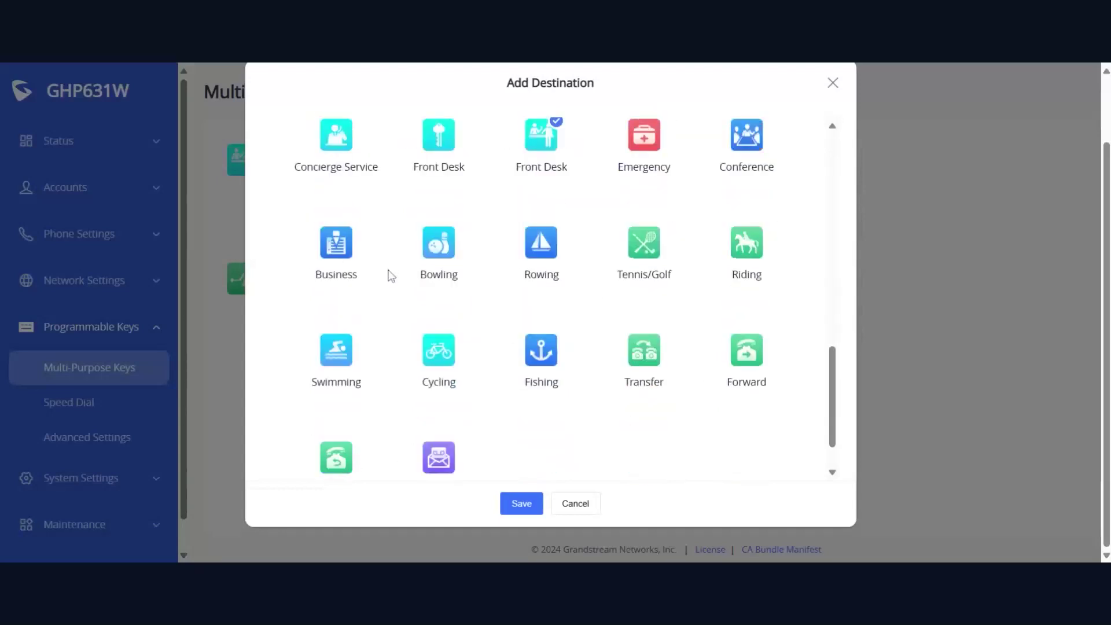
left_click(833, 82)
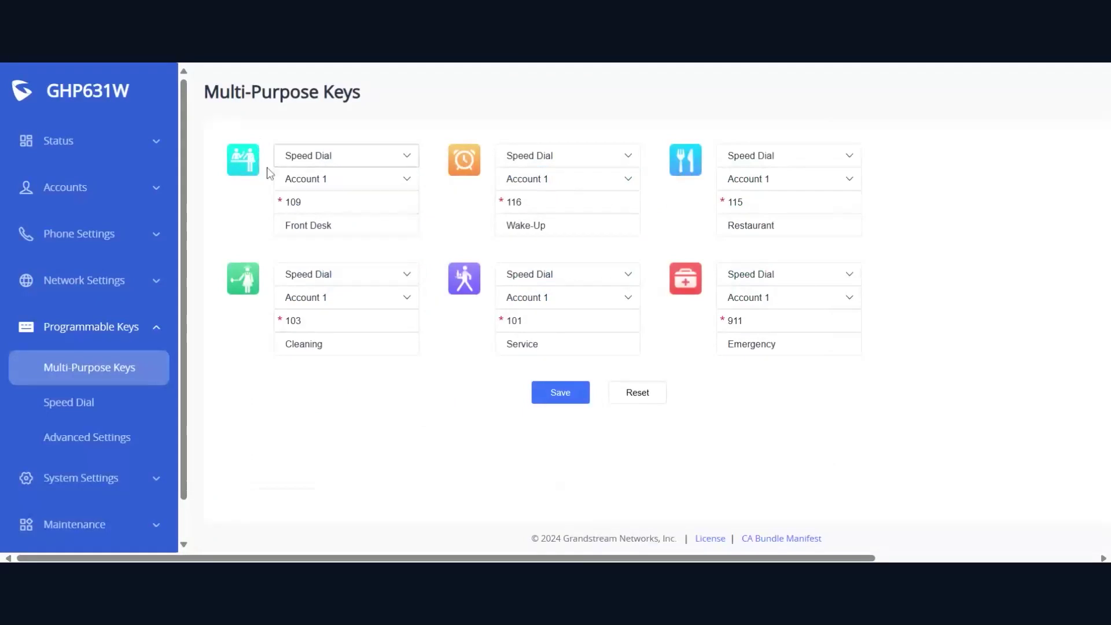
Change the first key from Front Desk 109 to Recepcion 100 and save the keys
mouse_move(231, 170)
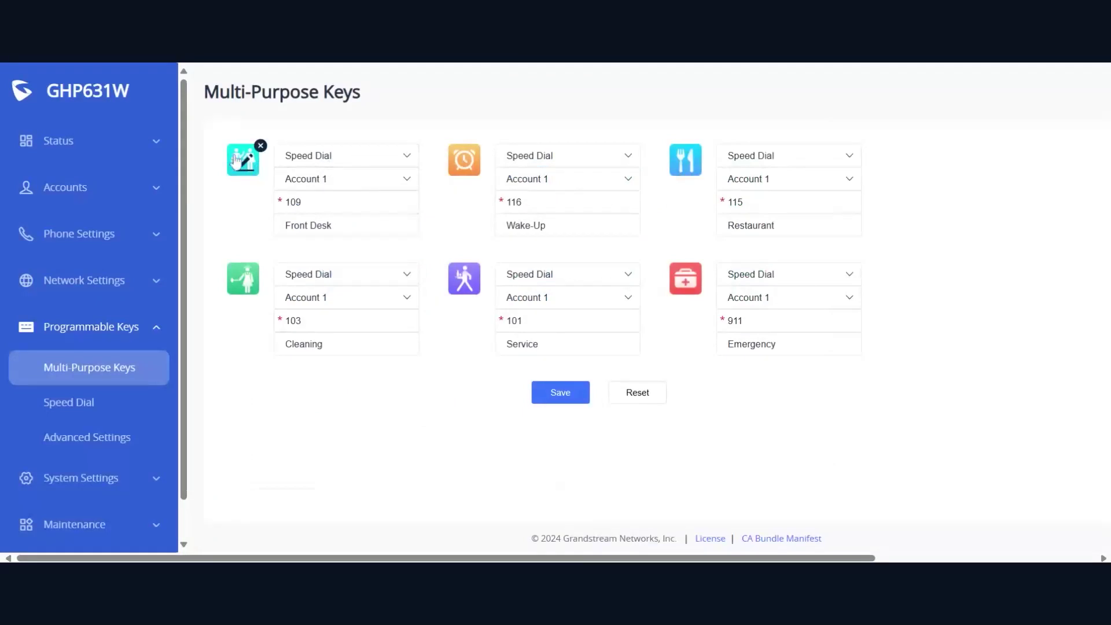
left_click_drag(304, 202, 271, 215)
type("100")
left_click(332, 225)
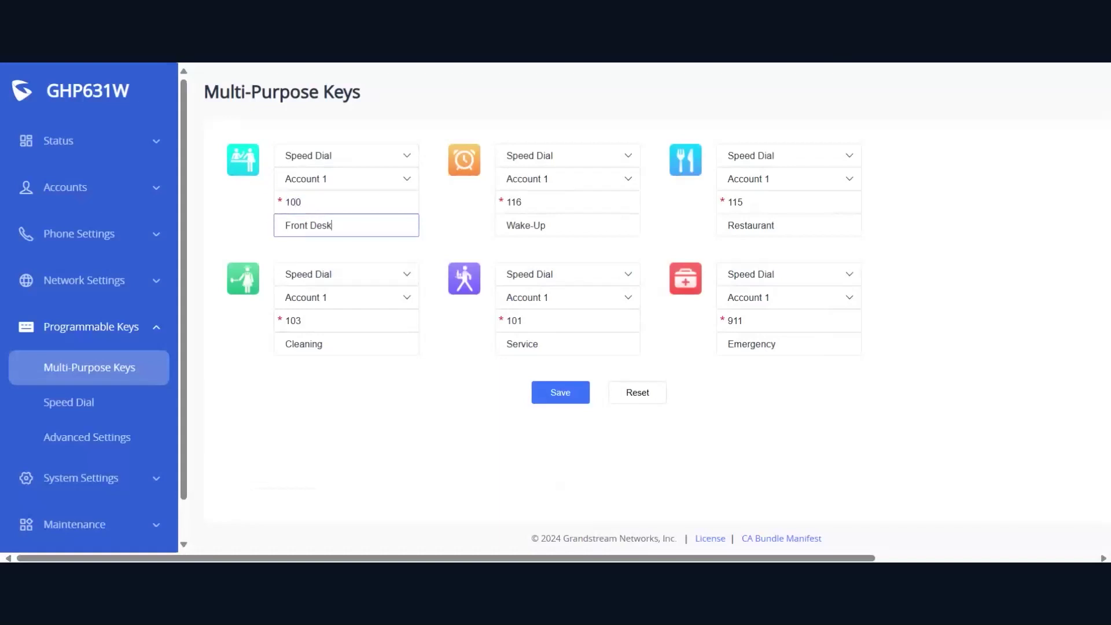
left_click_drag(332, 225, 242, 224)
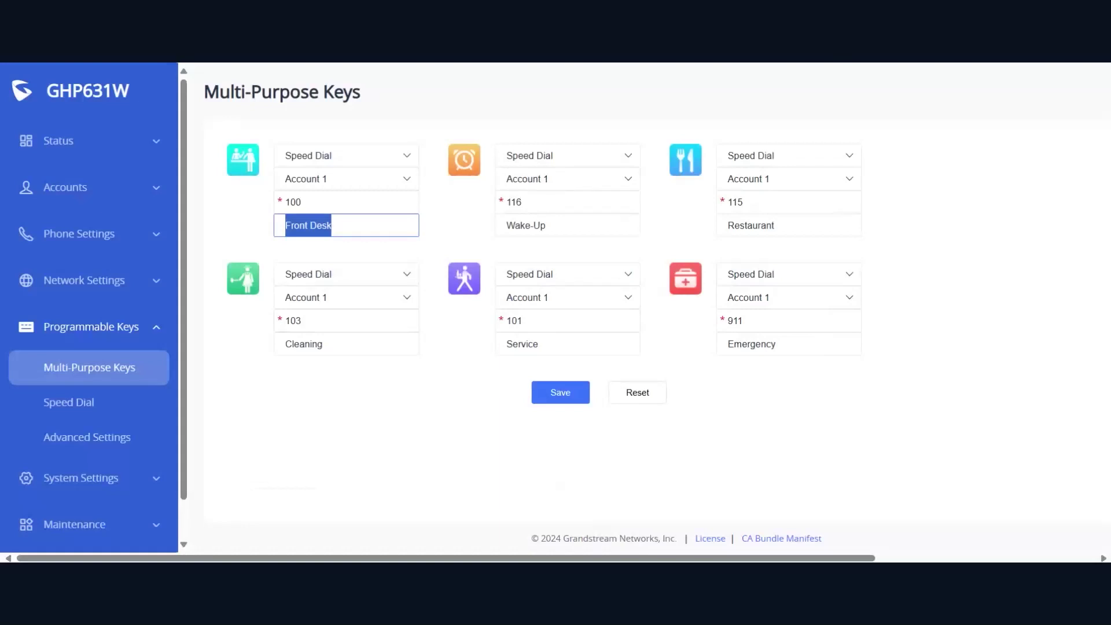
type("Rec")
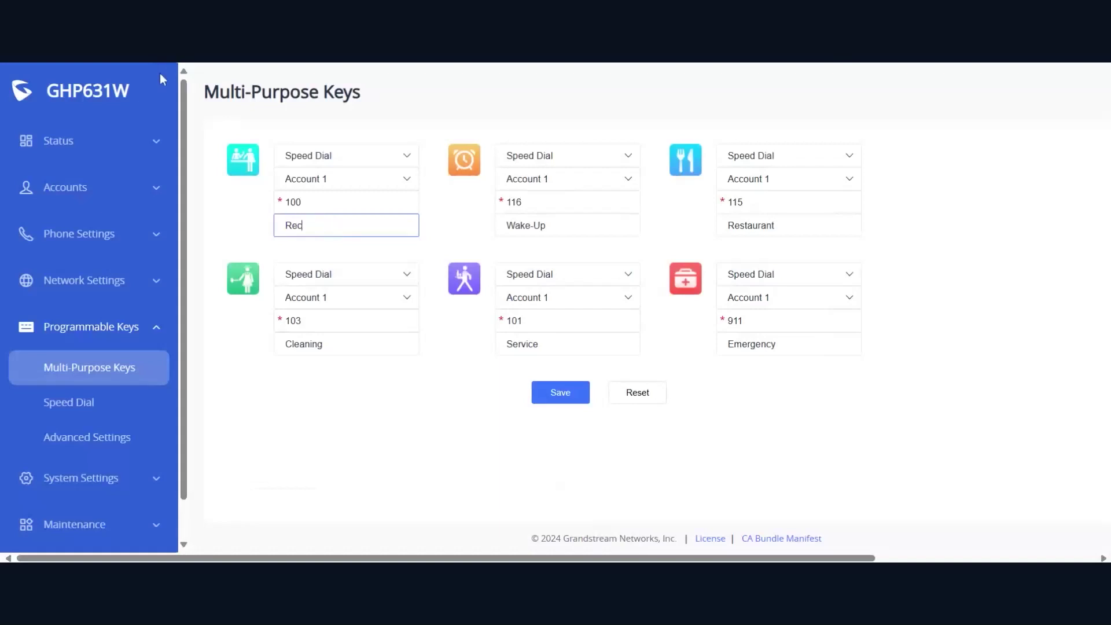
type("epcion")
left_click(437, 386)
left_click(568, 393)
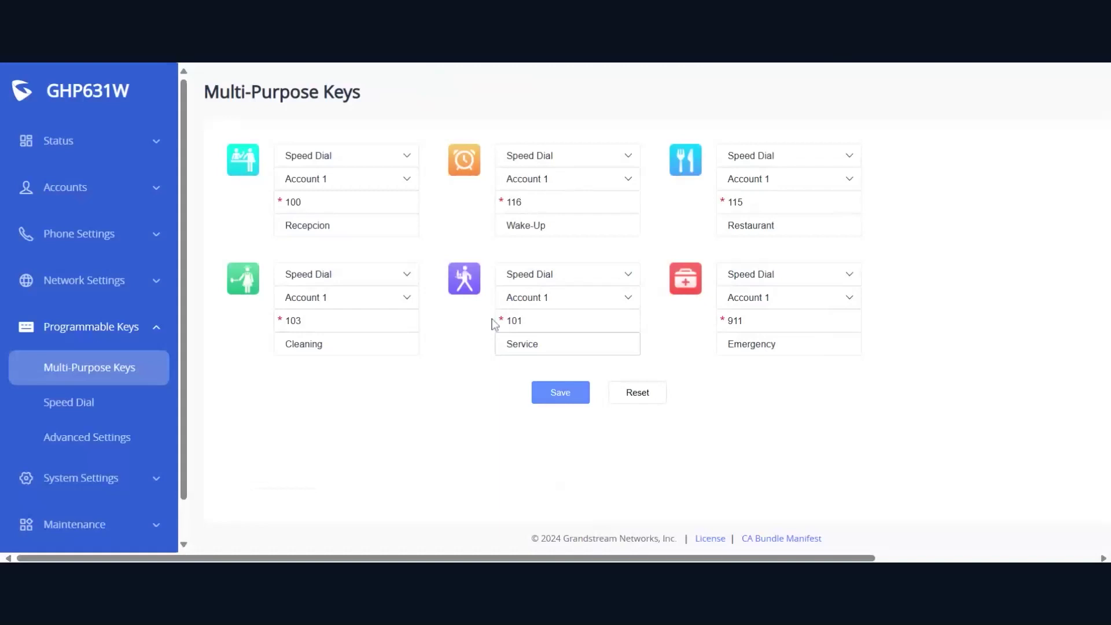
left_click(124, 402)
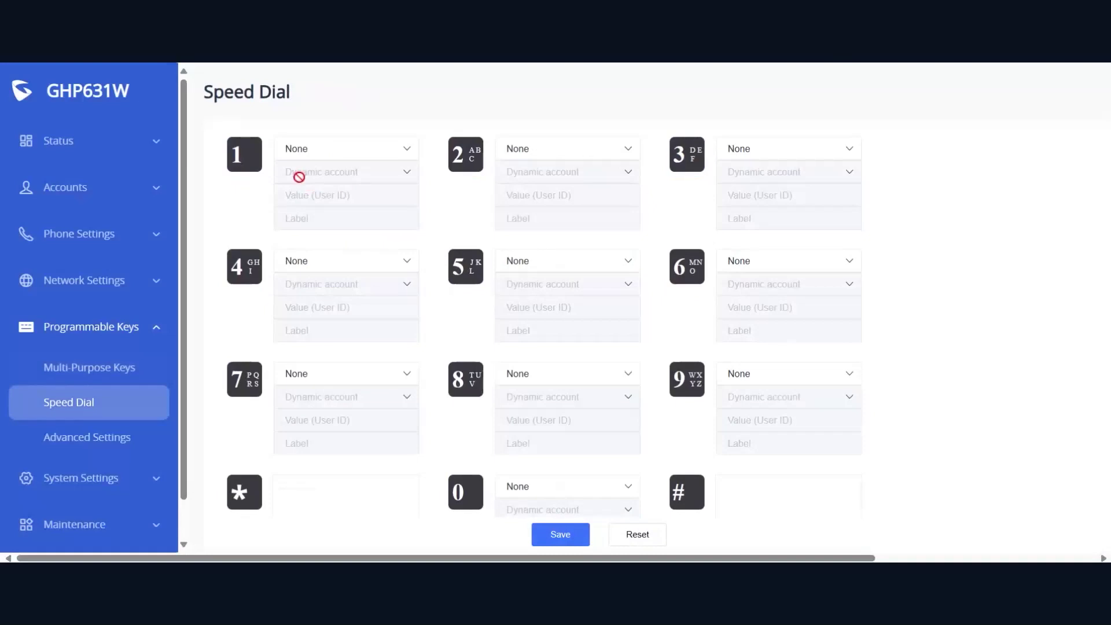
Set key 1's function to speed dial, then revert it to no function
left_click(347, 155)
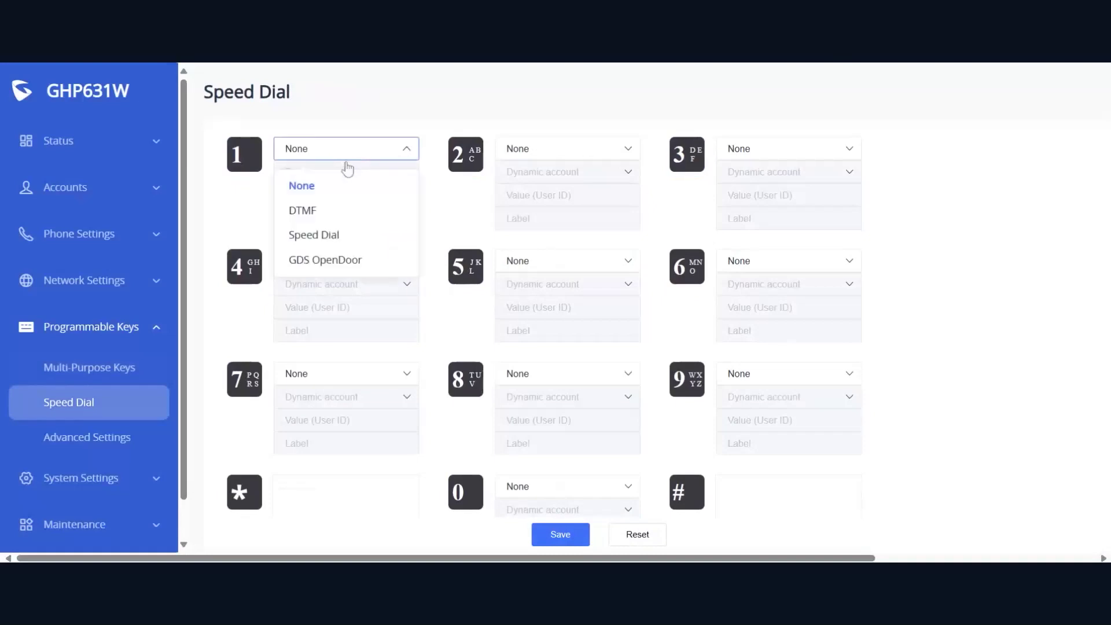
left_click(359, 235)
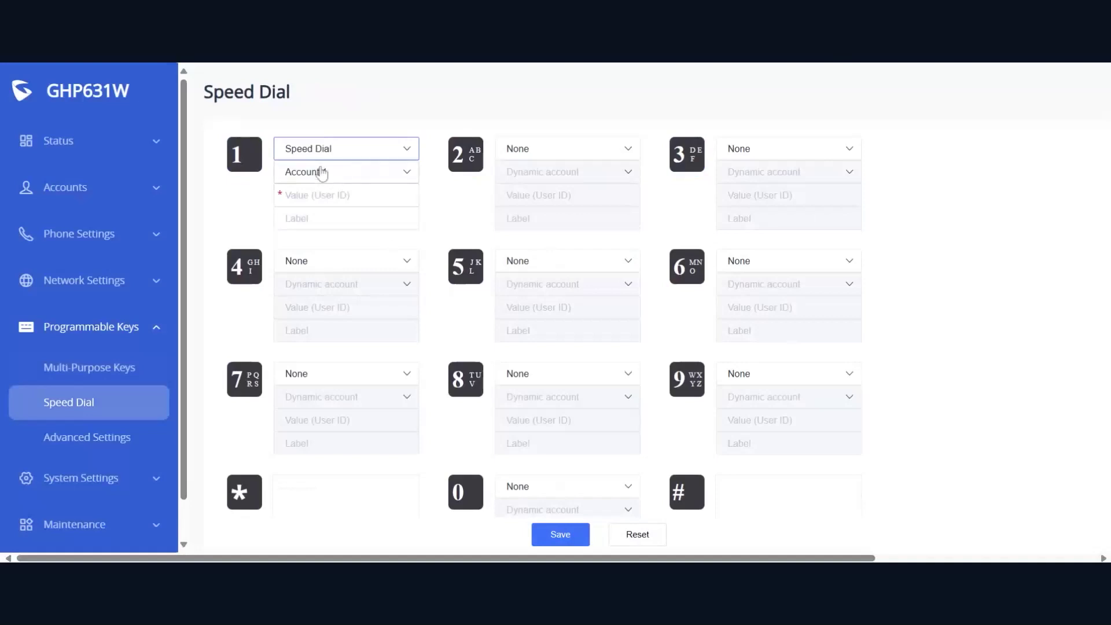
left_click(340, 151)
left_click(346, 181)
scroll(346, 181, "down", 2)
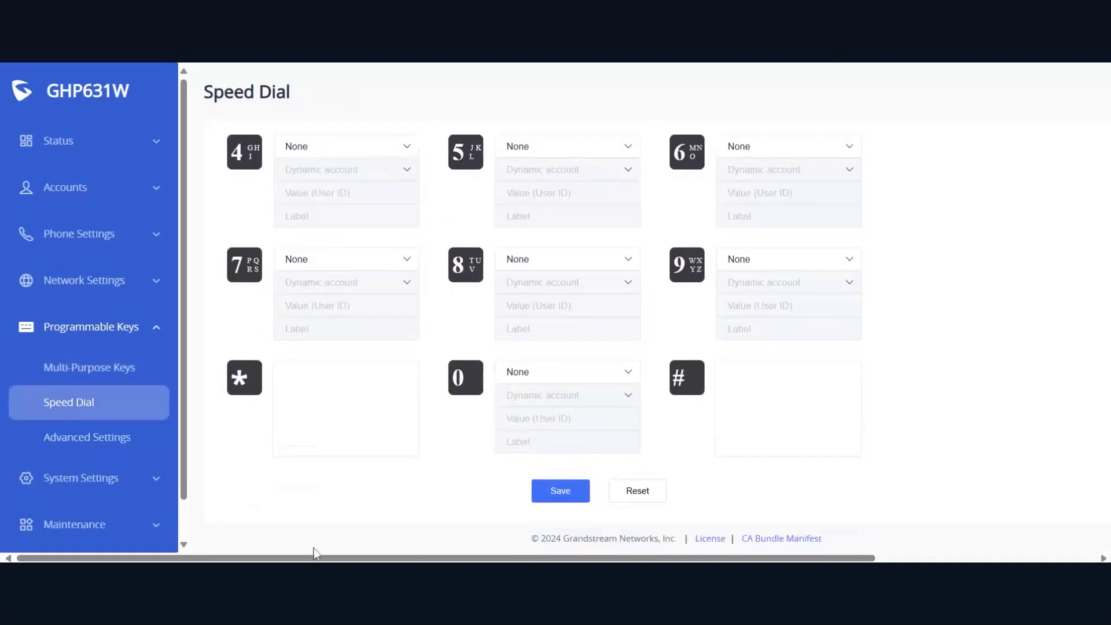
scroll(613, 370, "up", 2)
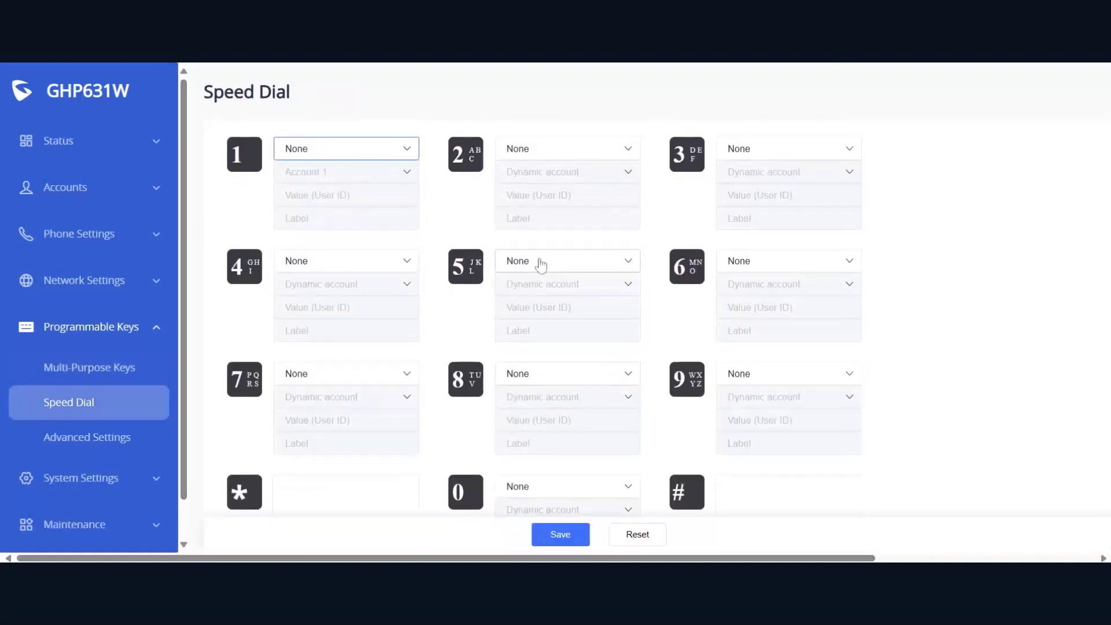
Collapse Programmable Keys and return to the Account Status overview
left_click(99, 449)
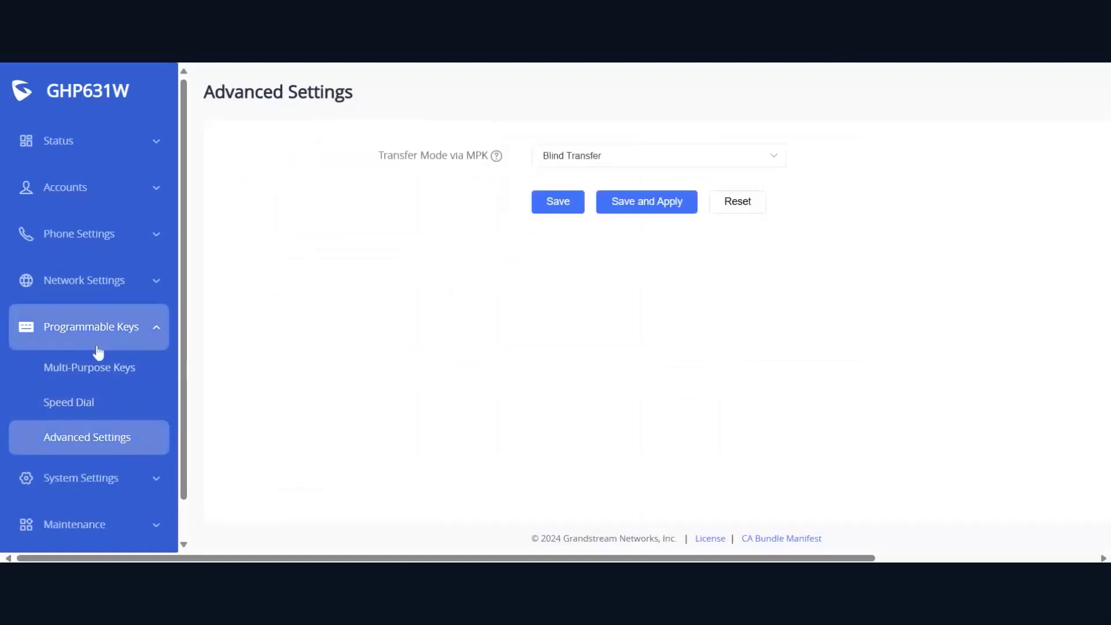
left_click(121, 334)
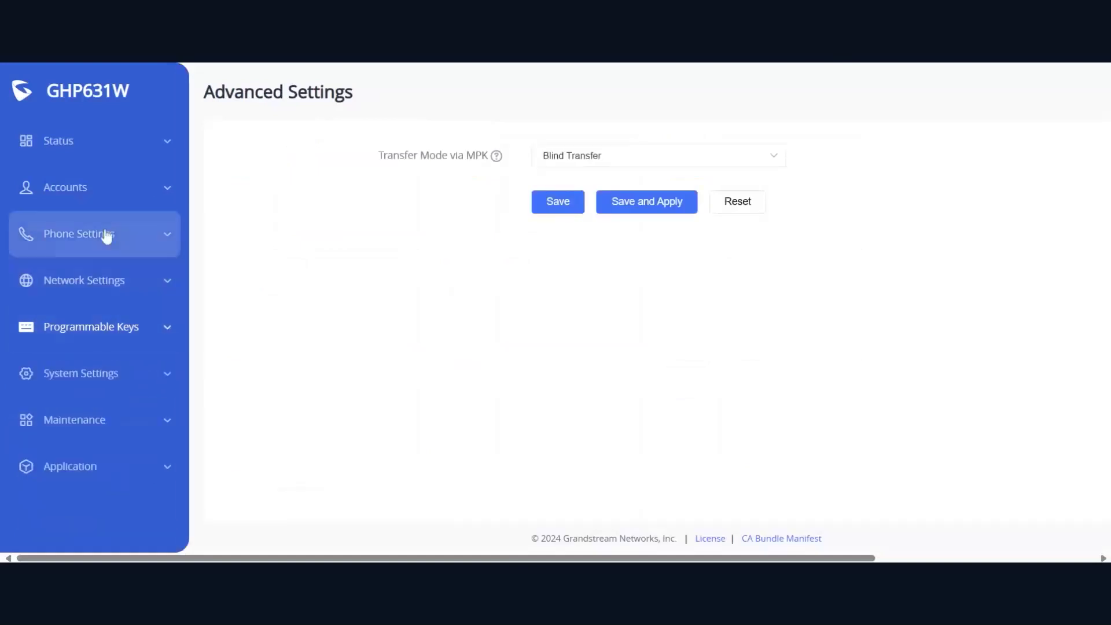
left_click(104, 150)
left_click(144, 144)
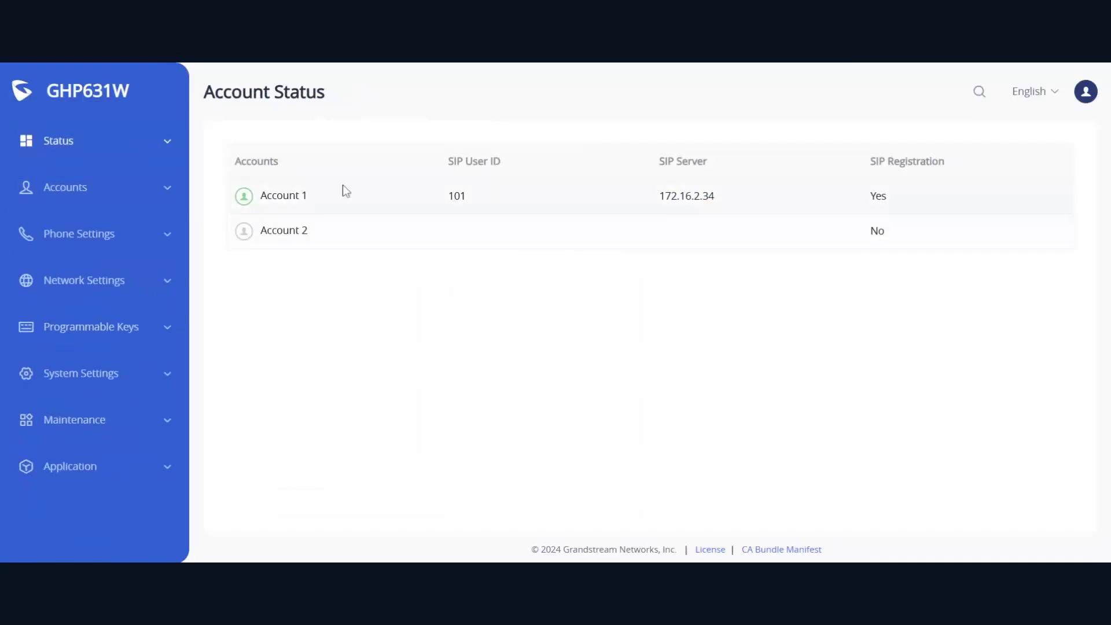
left_click(142, 470)
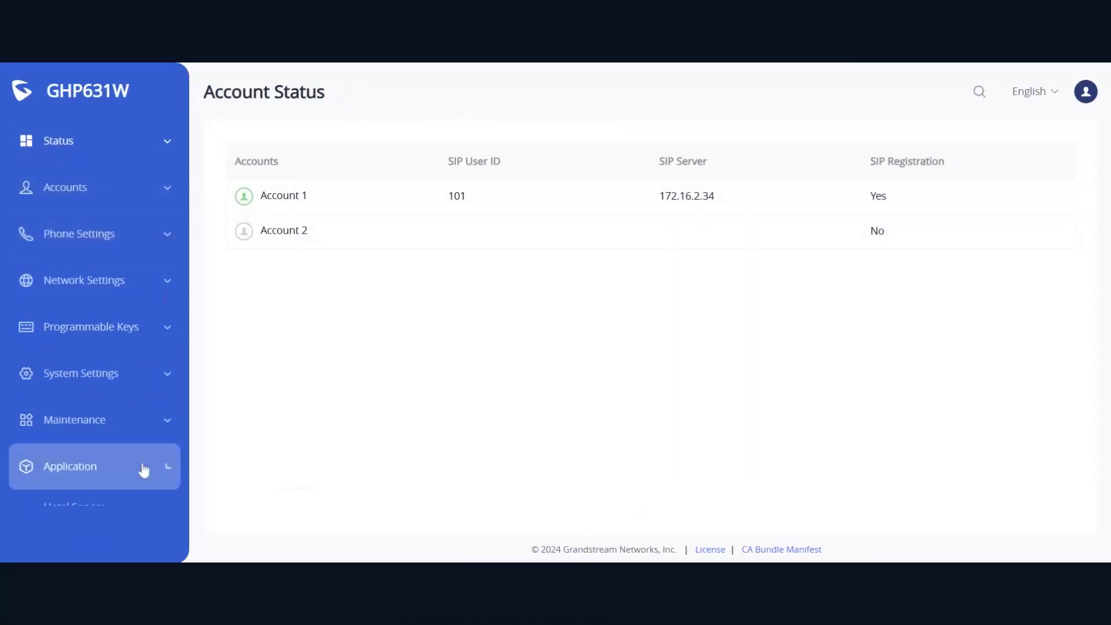
scroll(116, 367, "down", 4)
scroll(124, 374, "up", 4)
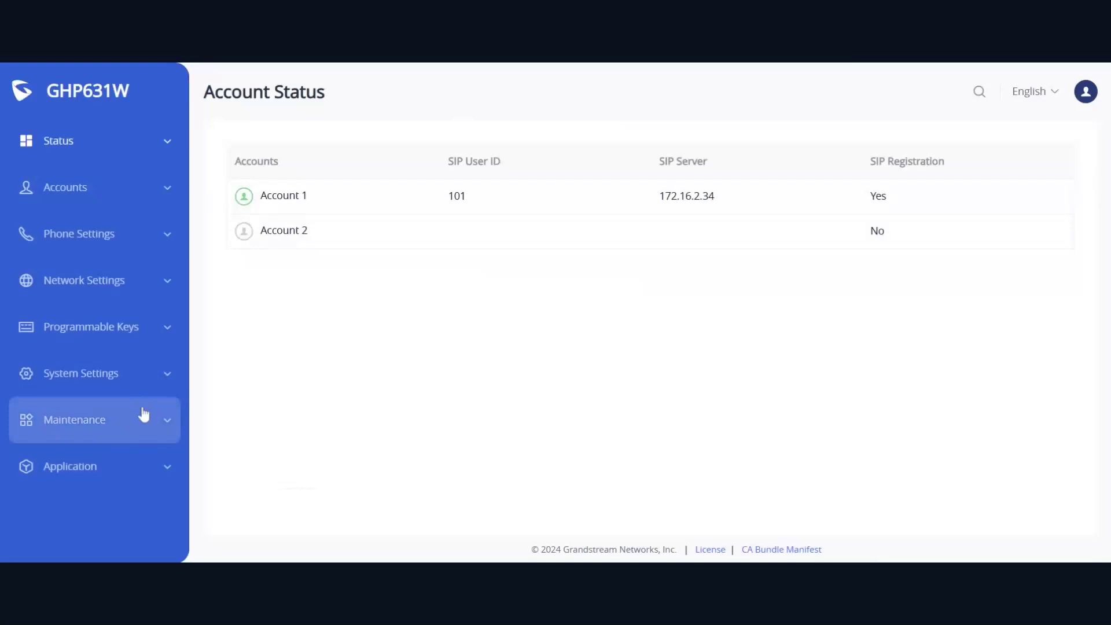
Expand Programmable Keys and go to the Multi-Purpose Keys configuration
left_click(134, 373)
scroll(129, 365, "down", 2)
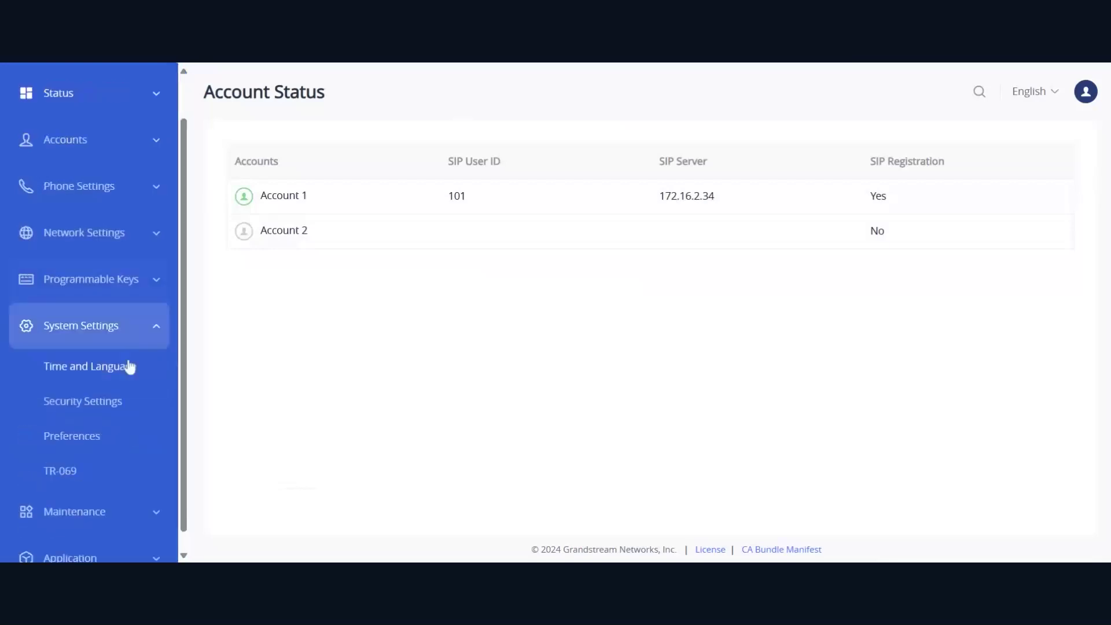
left_click(128, 309)
left_click(129, 320)
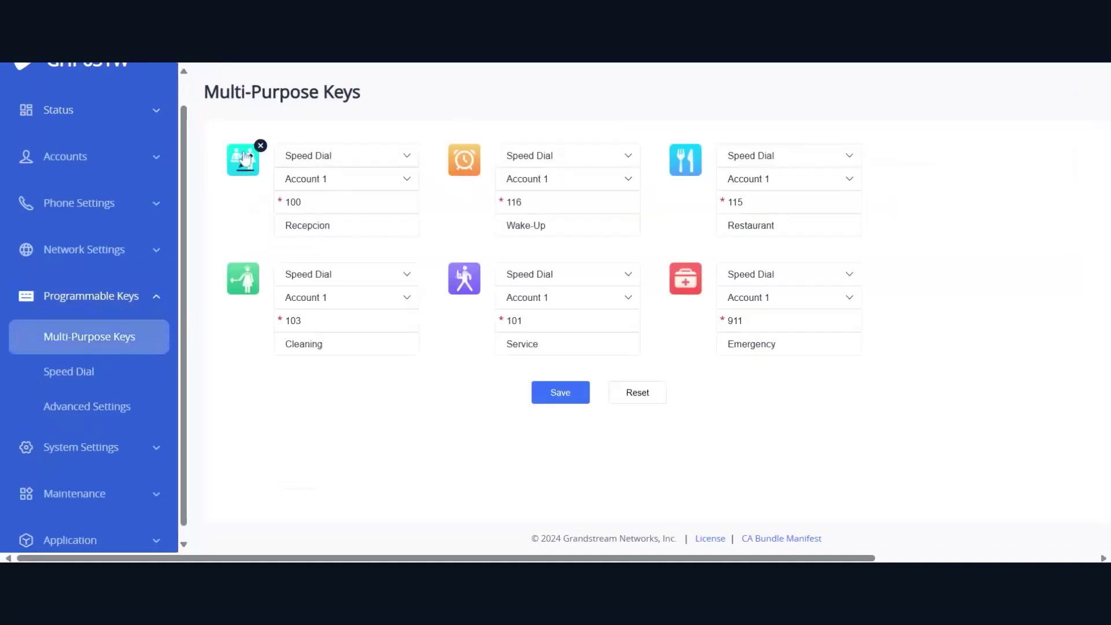
Browse the first key's destination choices and close the chooser without changes
left_click(243, 155)
scroll(526, 289, "down", 5)
scroll(526, 289, "down", 6)
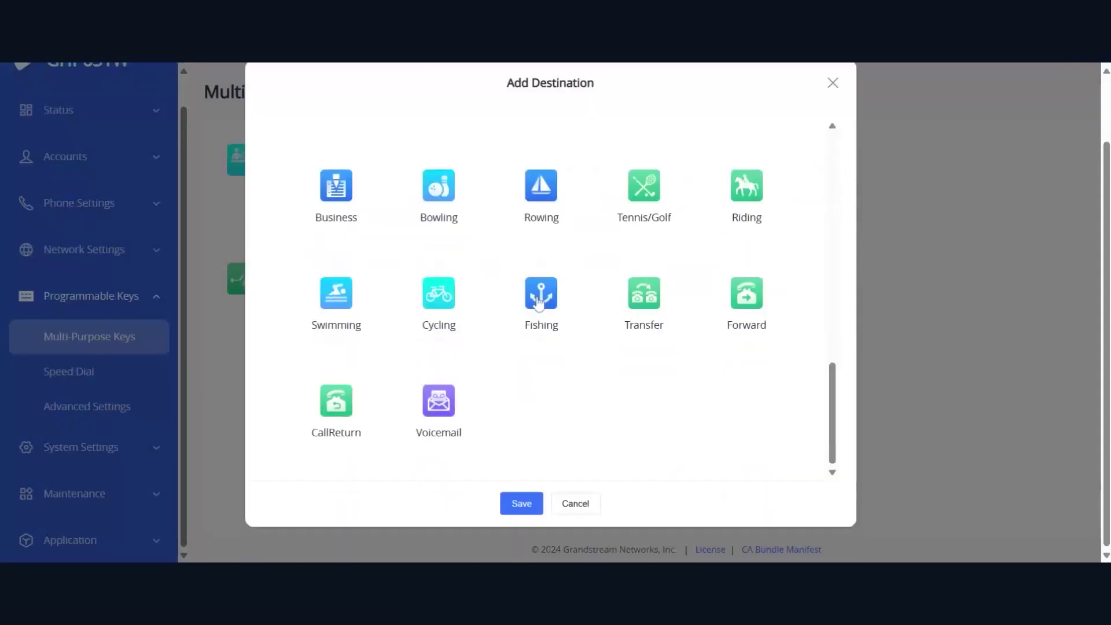
scroll(555, 377, "up", 8)
scroll(557, 379, "up", 4)
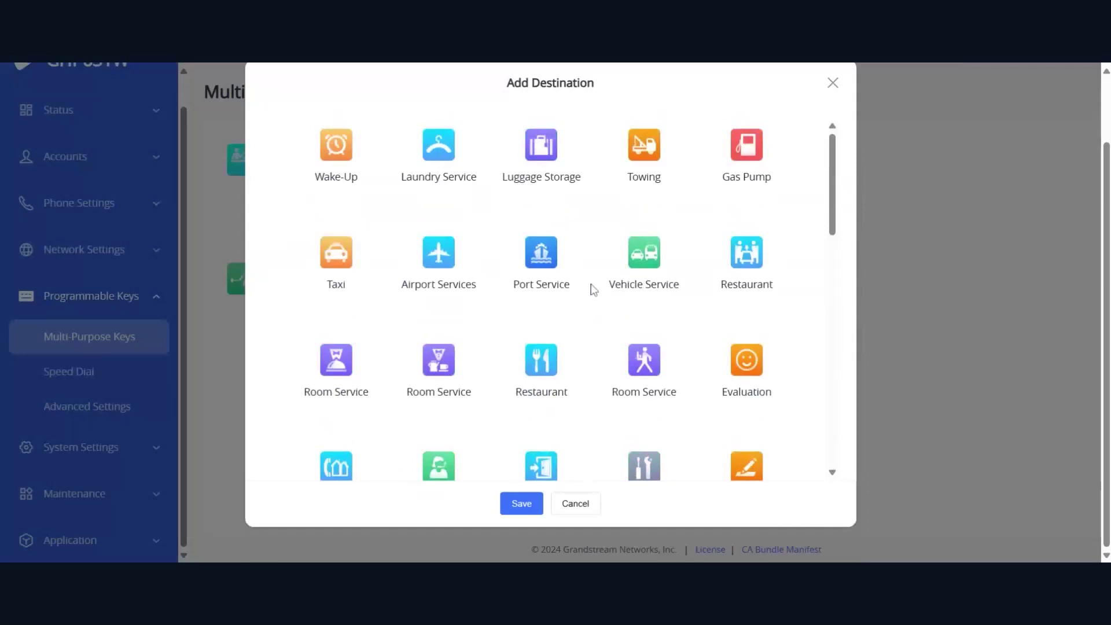
scroll(553, 215, "down", 1)
scroll(553, 216, "down", 8)
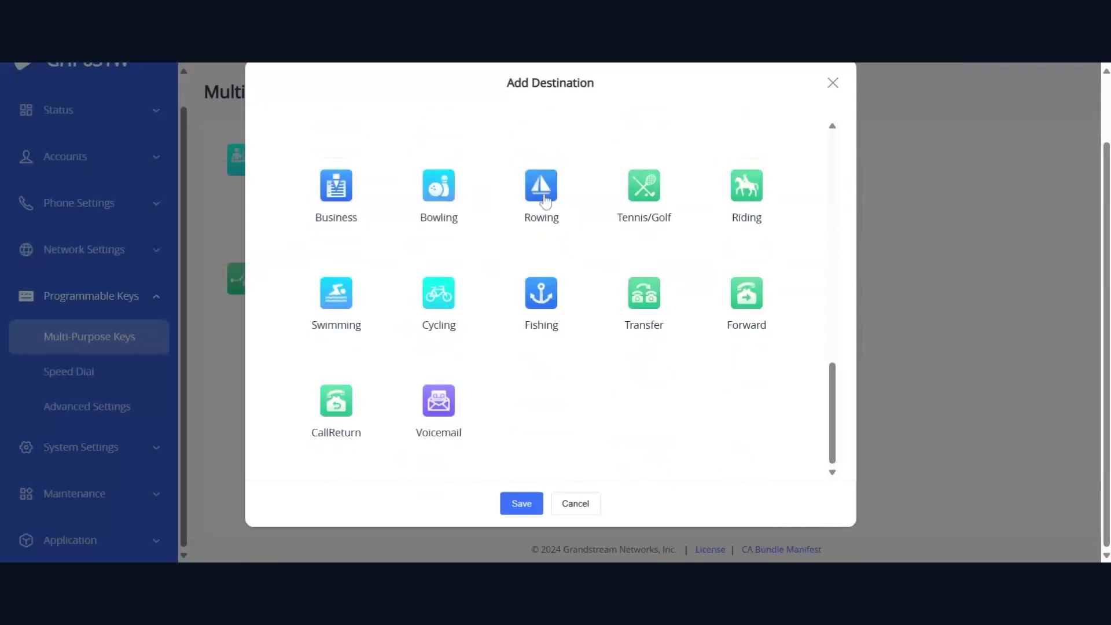
scroll(708, 191, "up", 3)
scroll(709, 193, "up", 5)
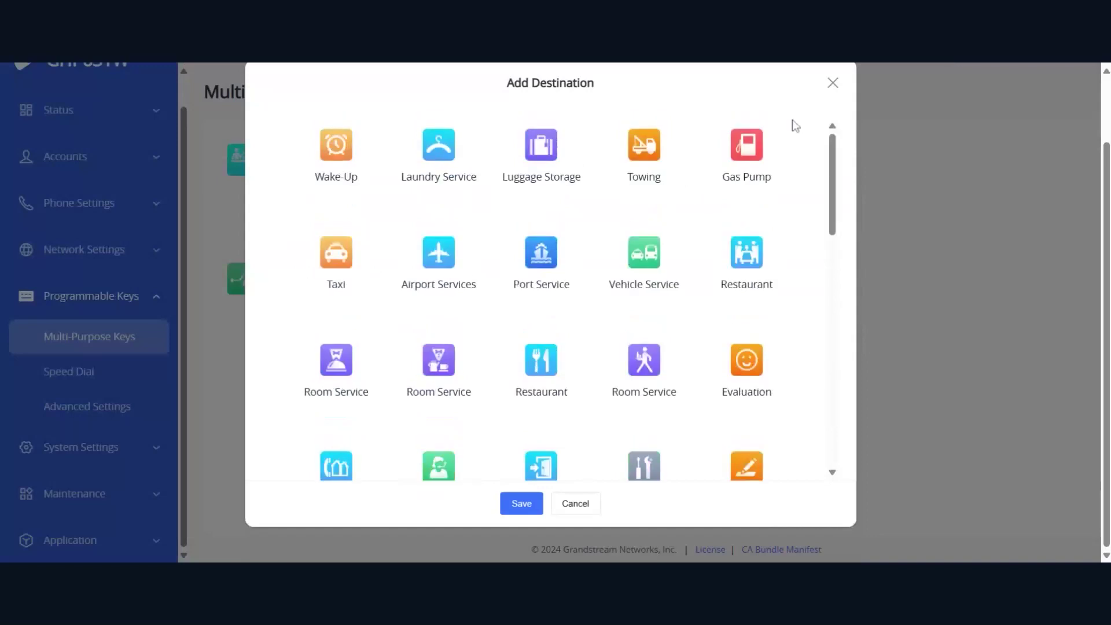
left_click(827, 87)
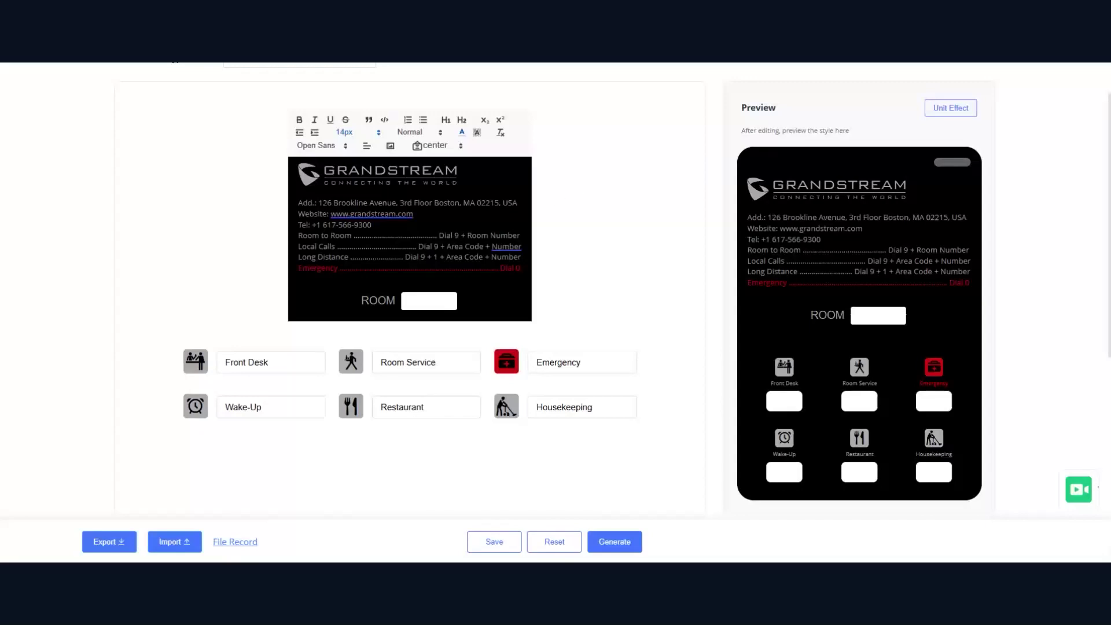
Switch the faceplate phone model to GHP61x, then back to GHP62x
scroll(621, 180, "up", 1)
scroll(621, 181, "up", 2)
left_click(339, 92)
left_click(324, 120)
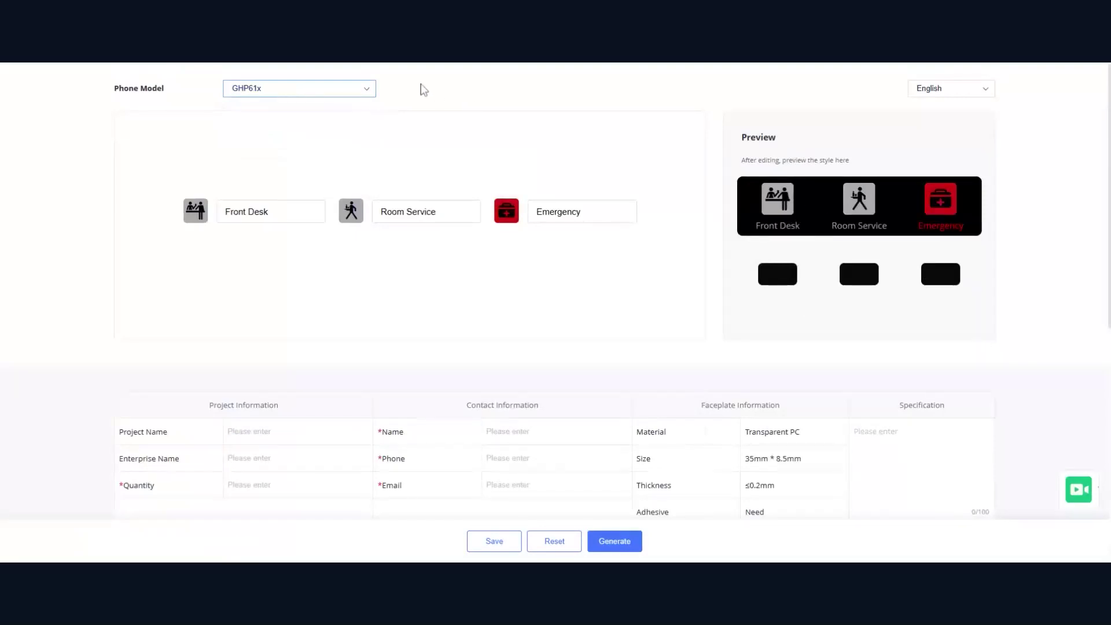
left_click(349, 94)
left_click(325, 139)
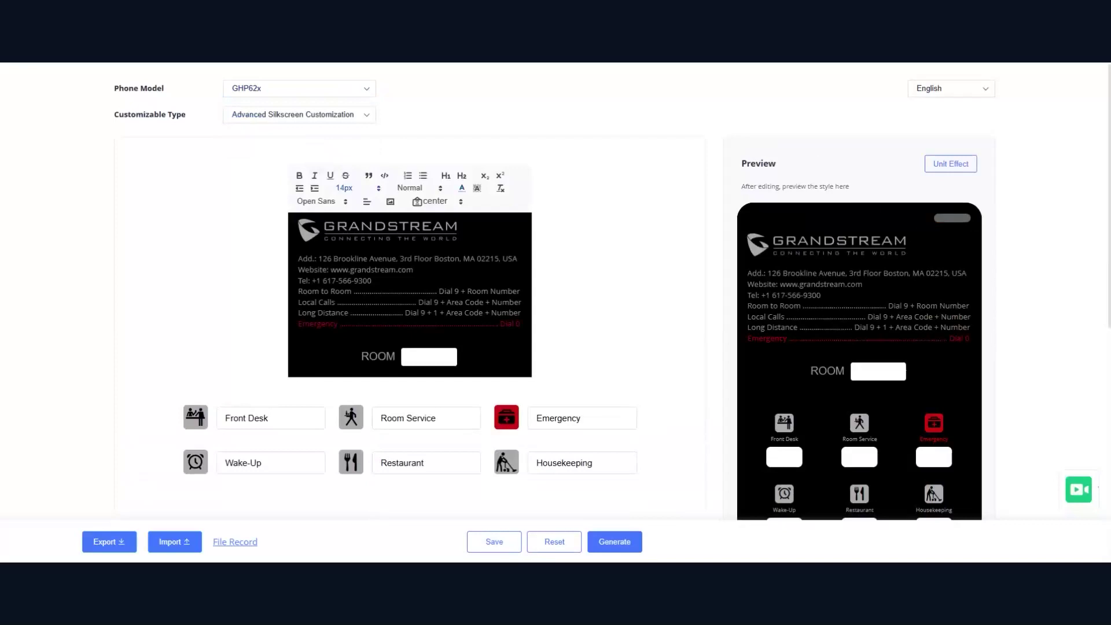
scroll(556, 290, "down", 1)
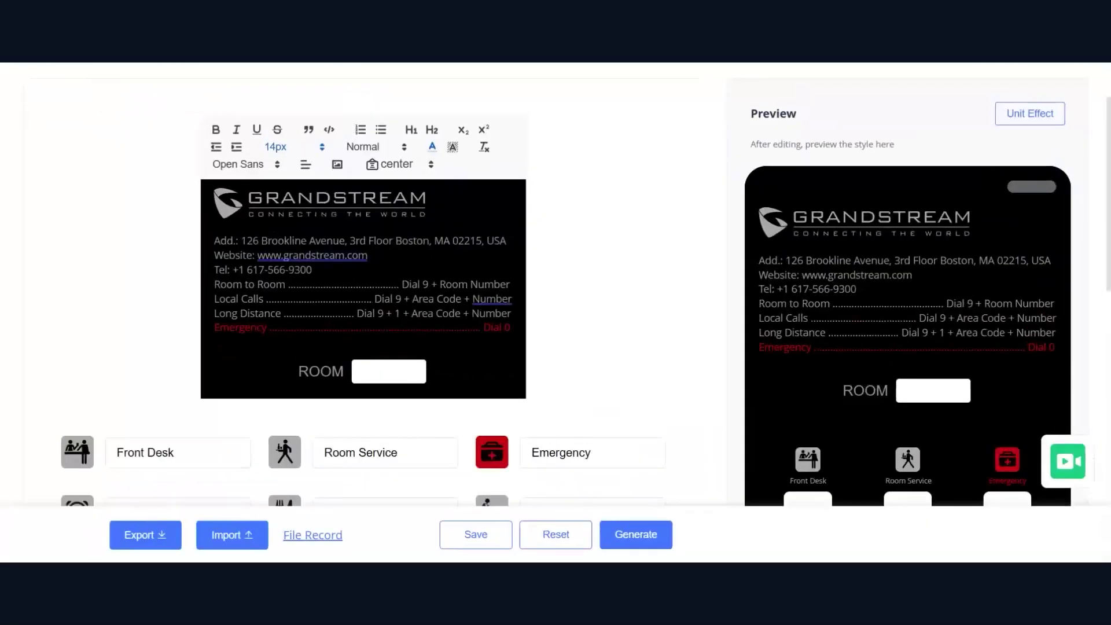
Replace the faceplate street address with 'Grandstream LATAM', keeping Website on its own line
left_click_drag(214, 240, 368, 256)
left_click(214, 227)
left_click_drag(242, 240, 214, 255)
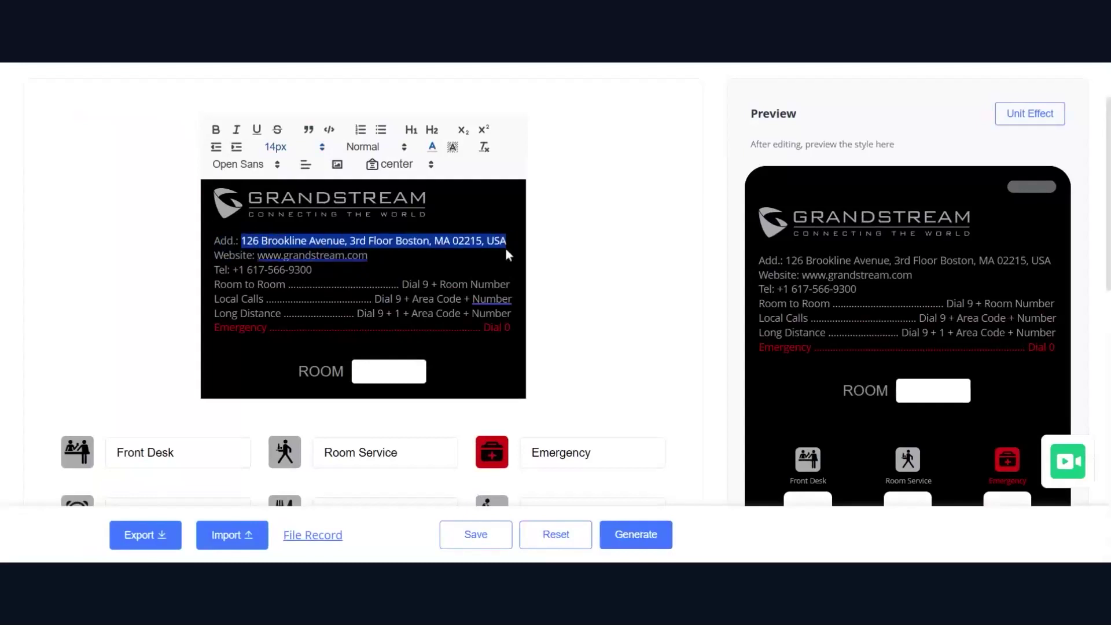
type("Grandstream")
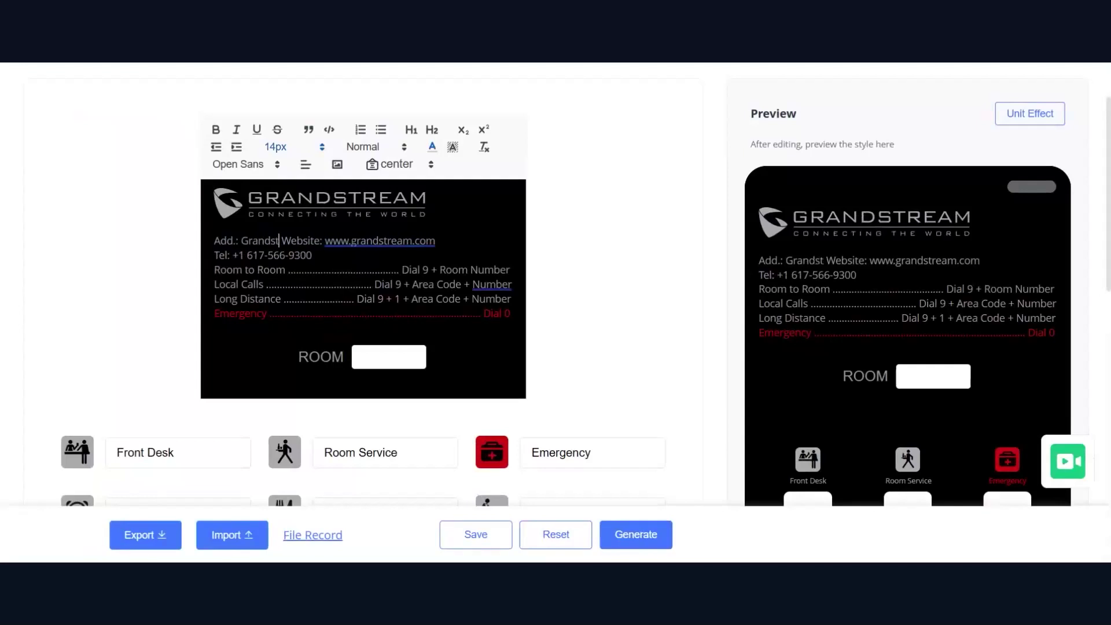
type(" LATAM")
key("Return")
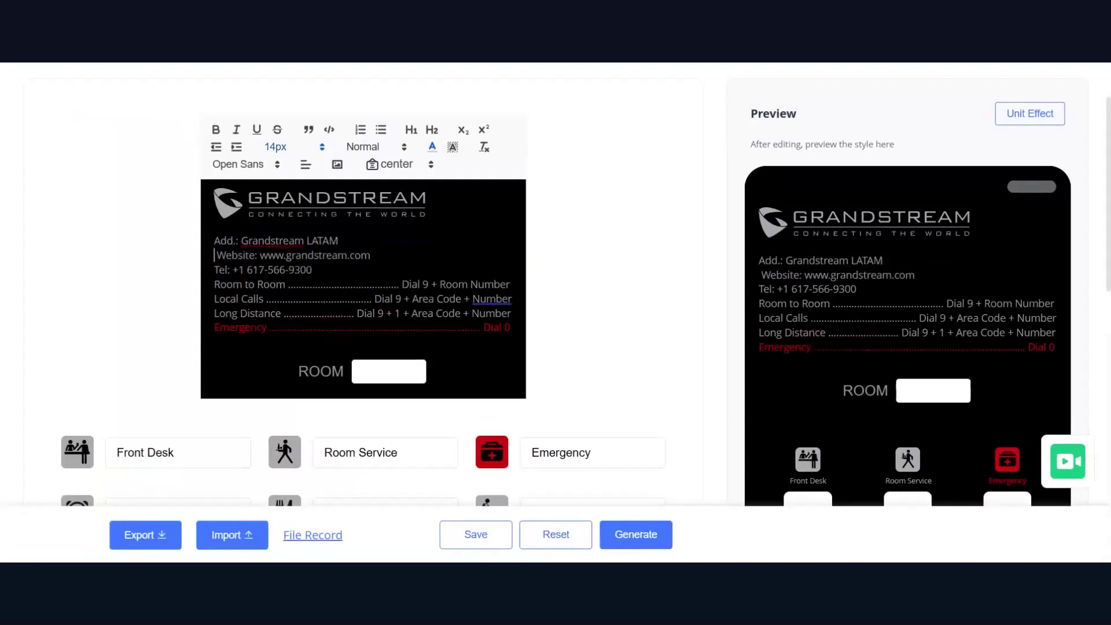
Set the Room to Room instruction to 100 and the Emergency number to 911
left_click_drag(314, 270, 227, 270)
left_click_drag(402, 284, 512, 284)
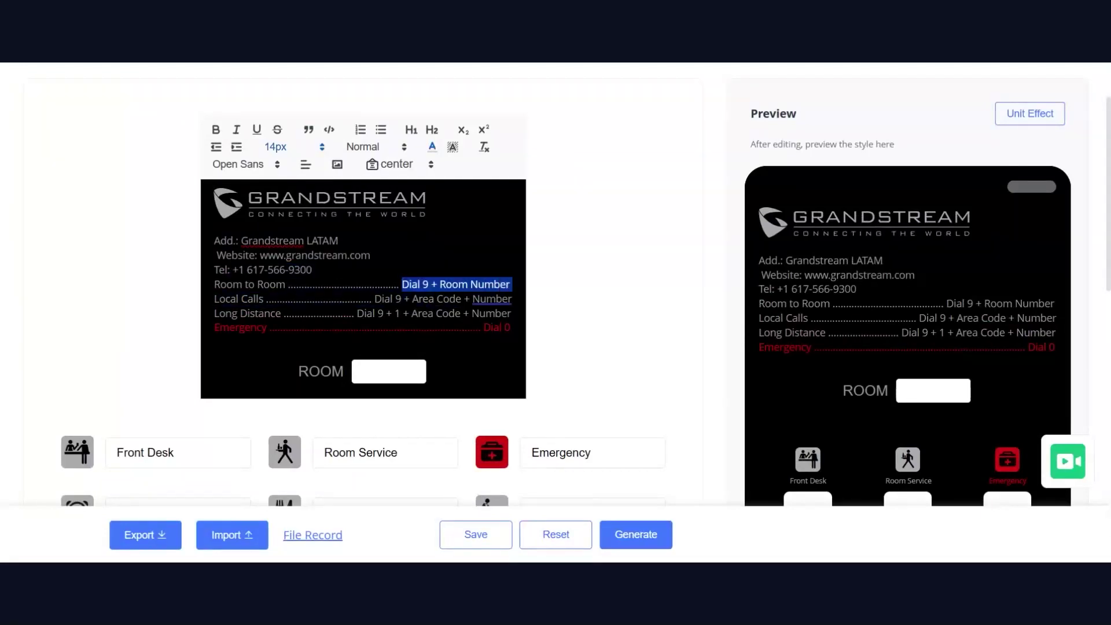
type("100")
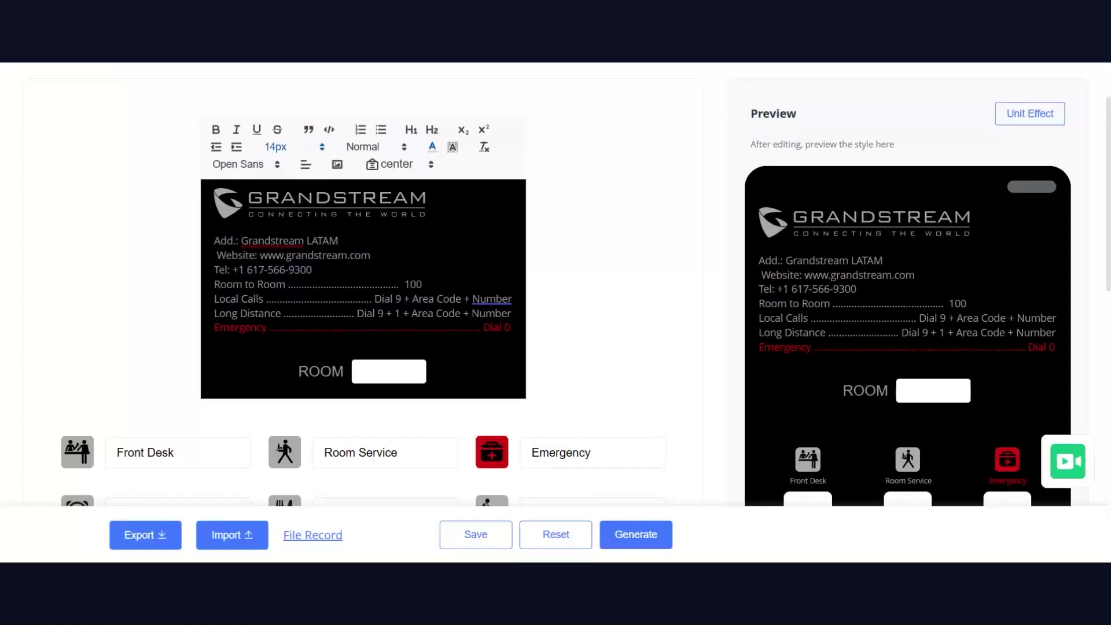
left_click(373, 299)
left_click_drag(382, 298, 510, 327)
left_click(484, 327)
type("911")
scroll(1044, 212, "down", 3)
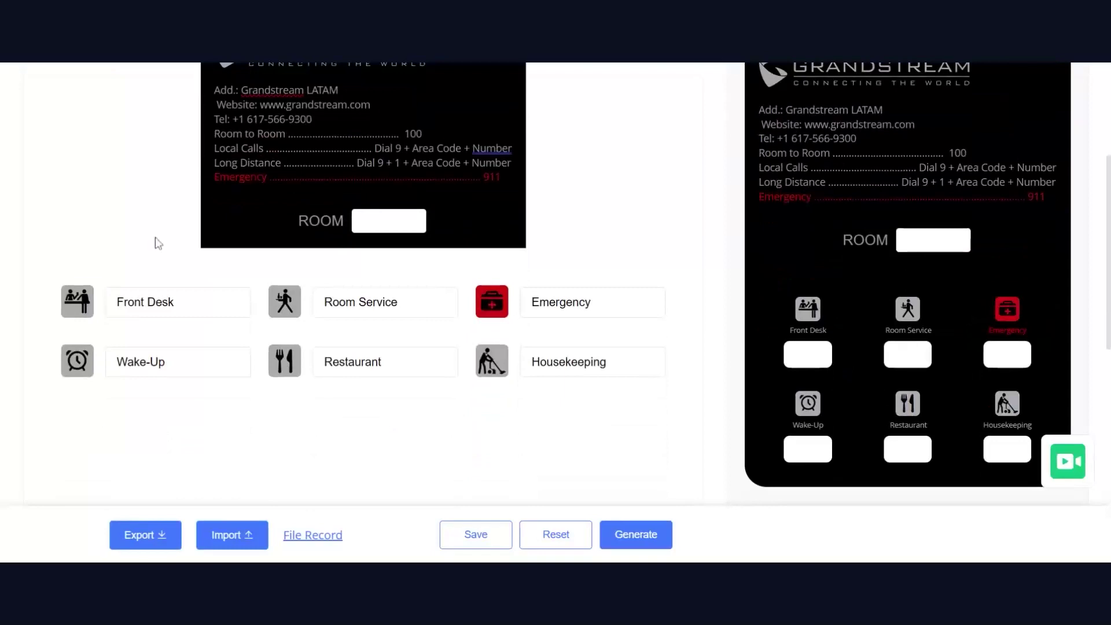
Browse the Front Desk key's icon choices and close without picking an icon
left_click(77, 300)
scroll(379, 290, "down", 2)
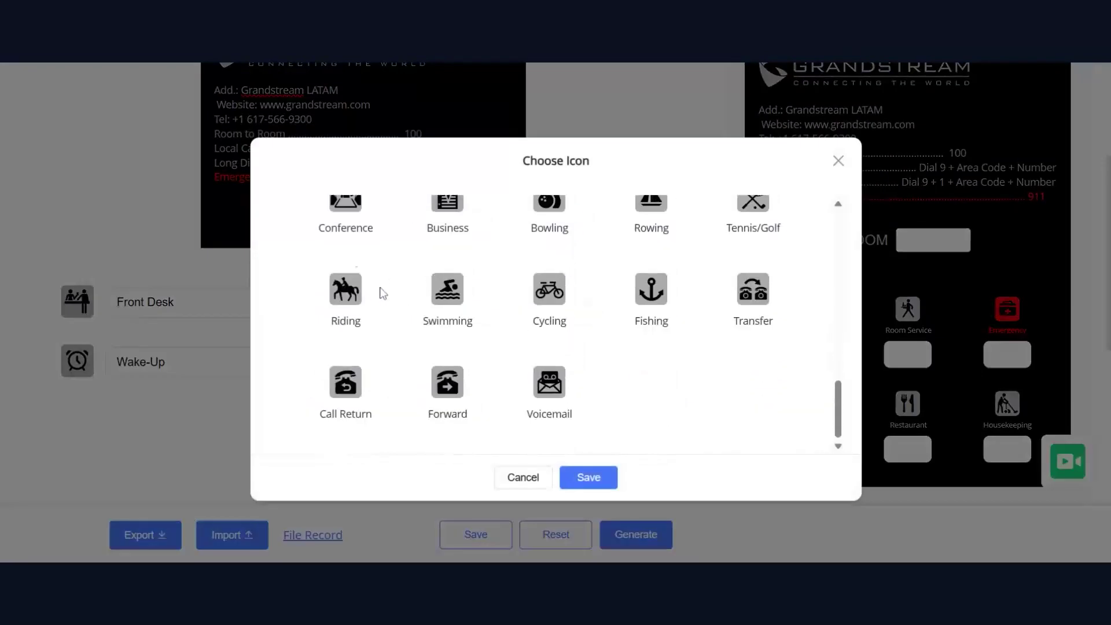
scroll(529, 335, "up", 10)
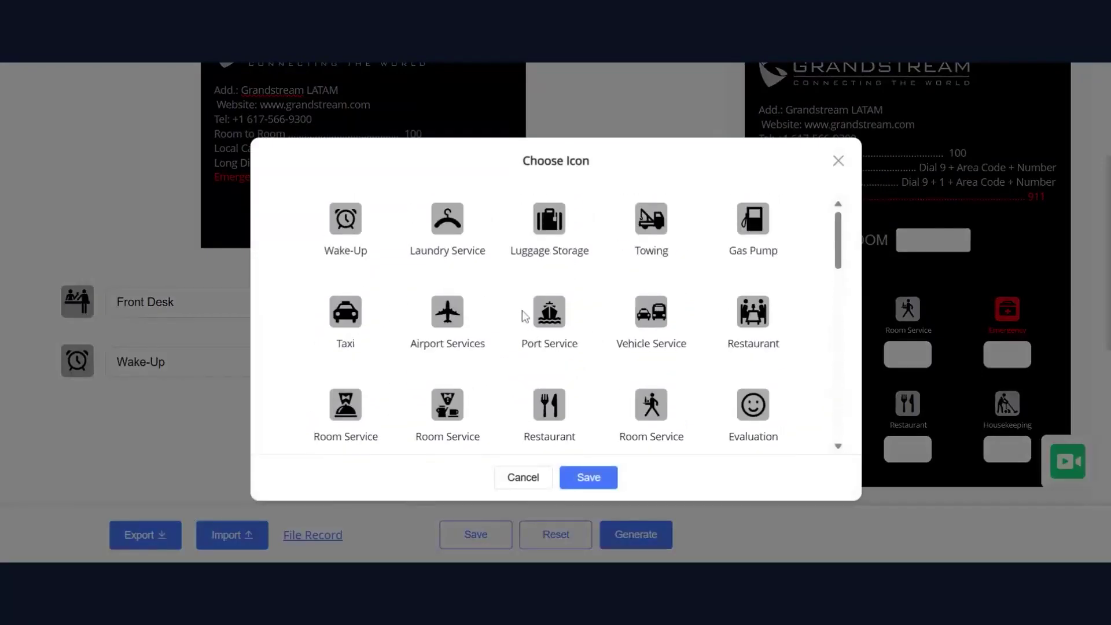
scroll(517, 307, "down", 10)
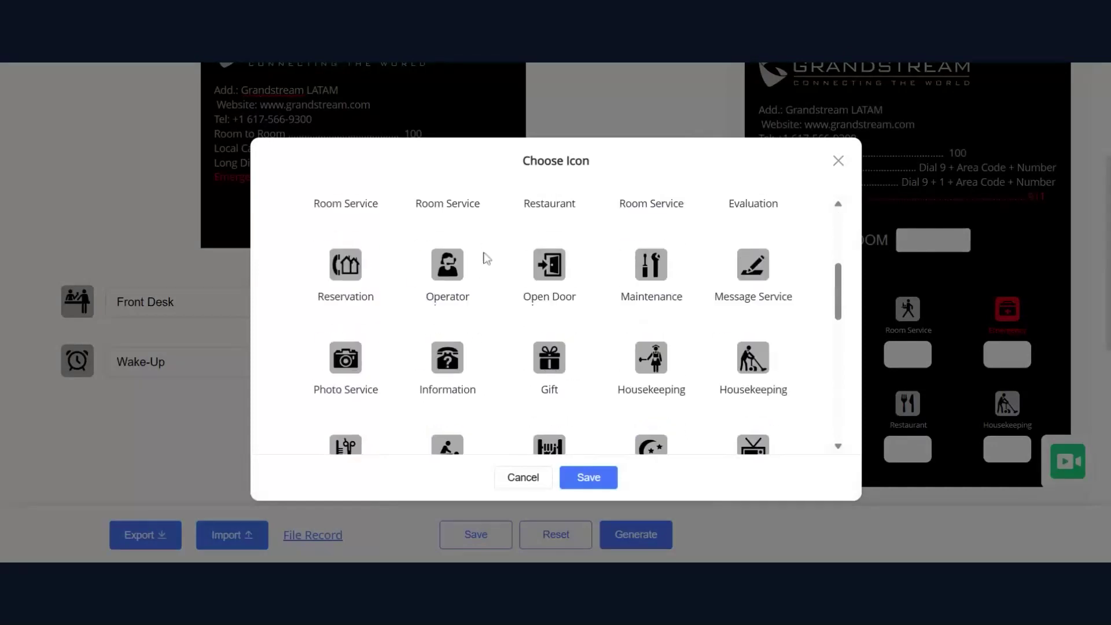
scroll(724, 283, "down", 3)
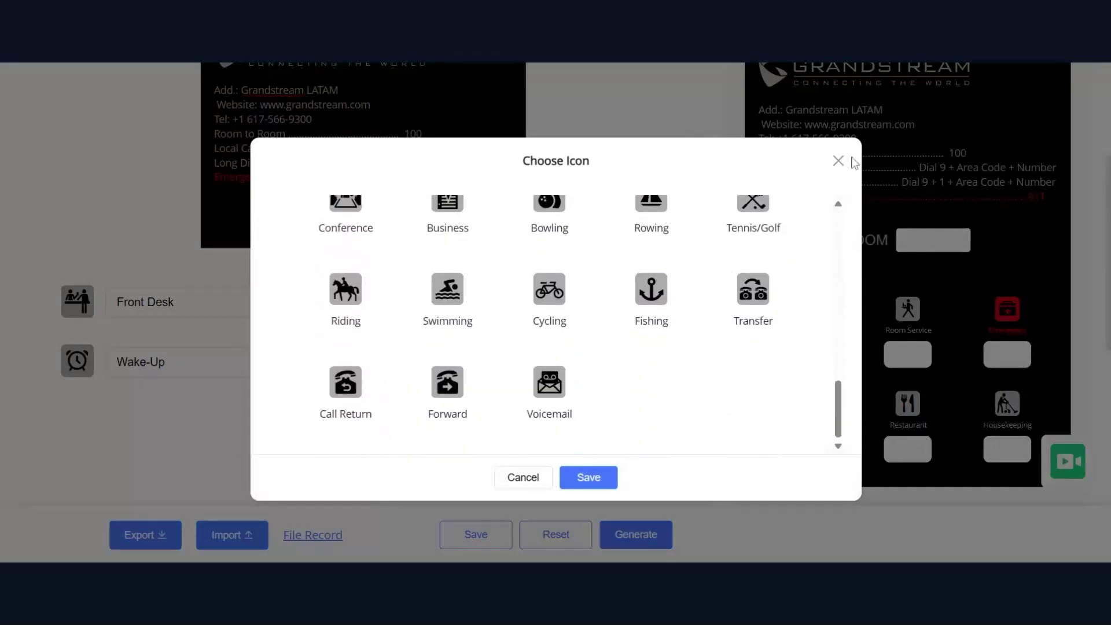
left_click(838, 161)
scroll(405, 440, "down", 1)
scroll(752, 356, "up", 3)
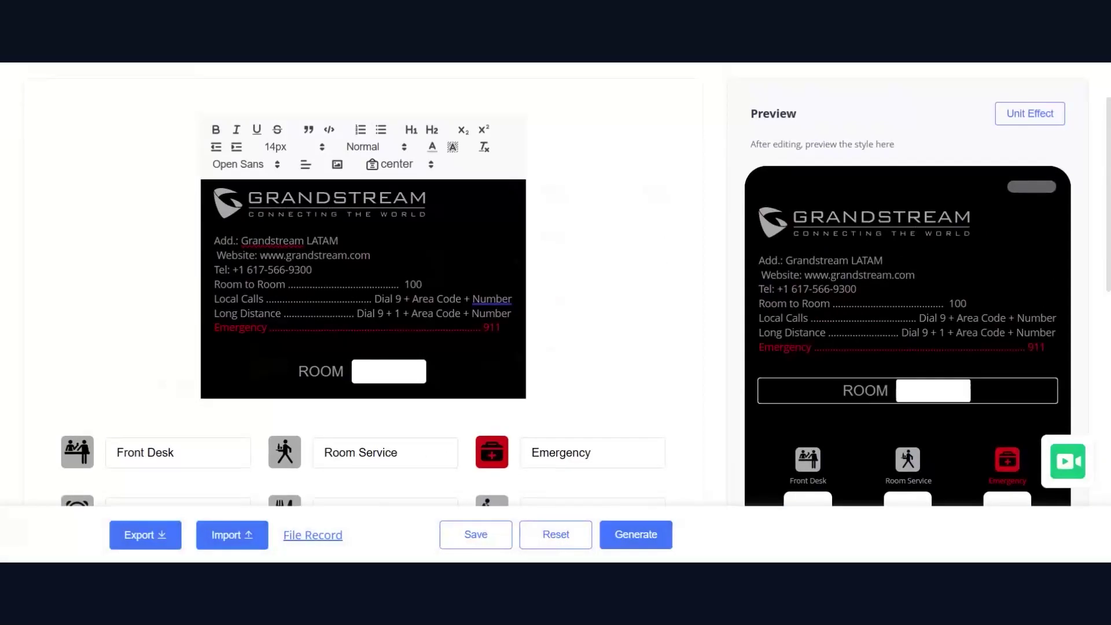
scroll(837, 385, "down", 1)
scroll(746, 348, "down", 2)
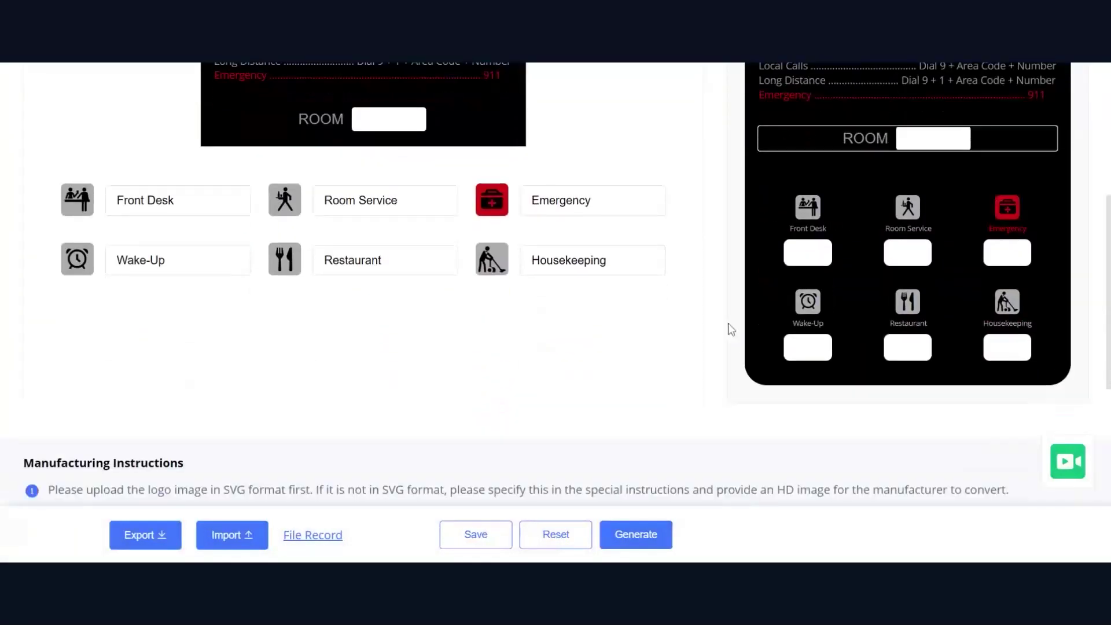
scroll(730, 329, "down", 5)
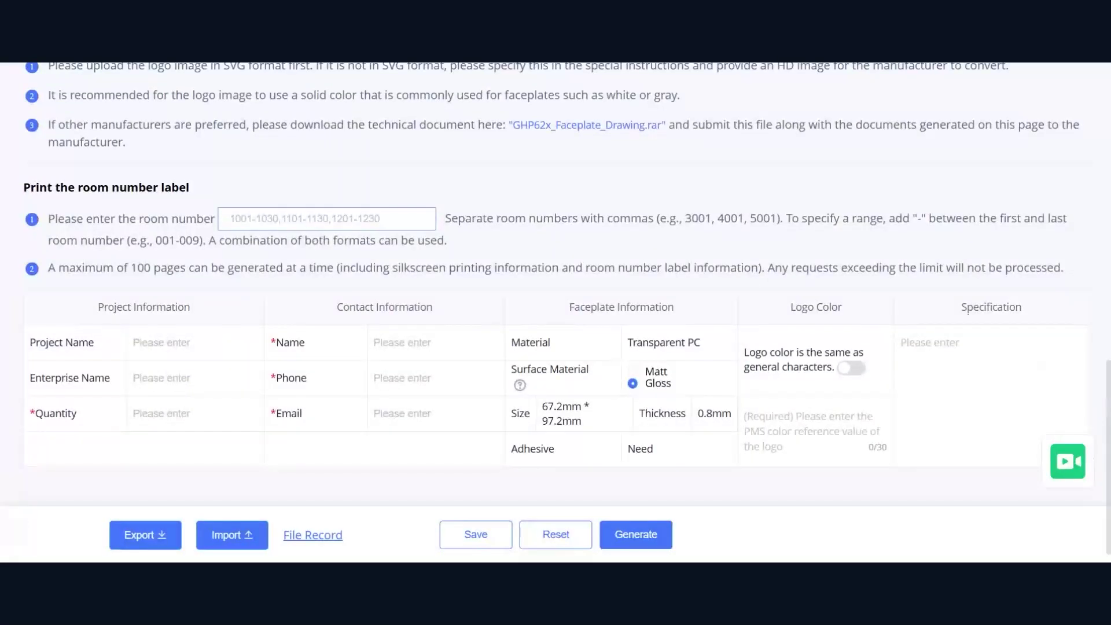
mouse_move(66, 187)
left_mouse_down()
mouse_move(147, 192)
mouse_move(66, 187)
left_mouse_up()
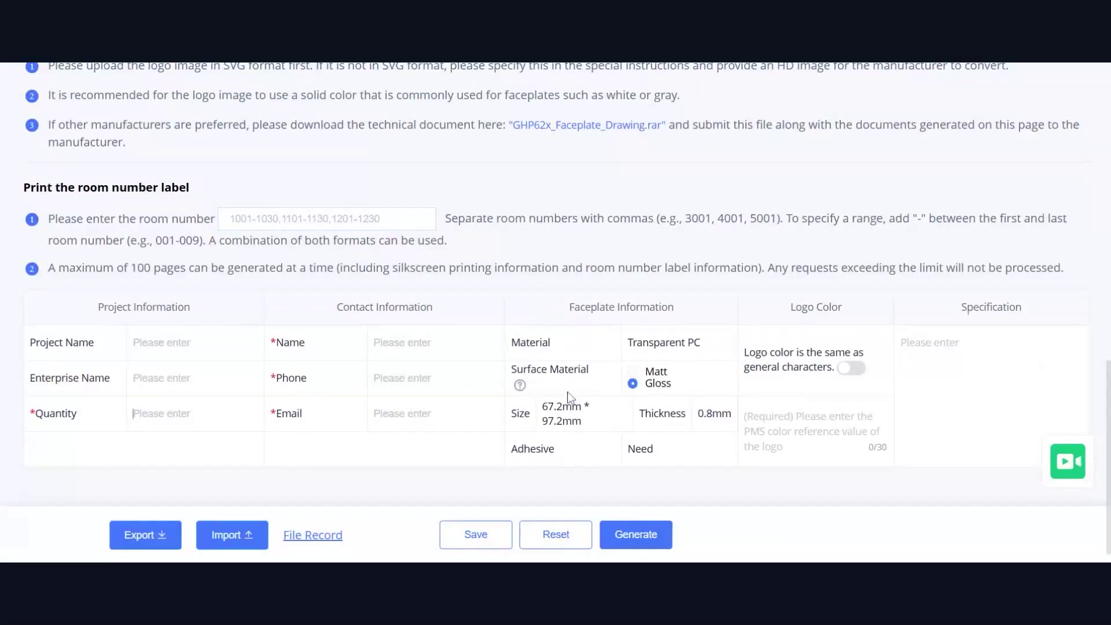
scroll(637, 324, "down", 1)
key("ctrl+minus")
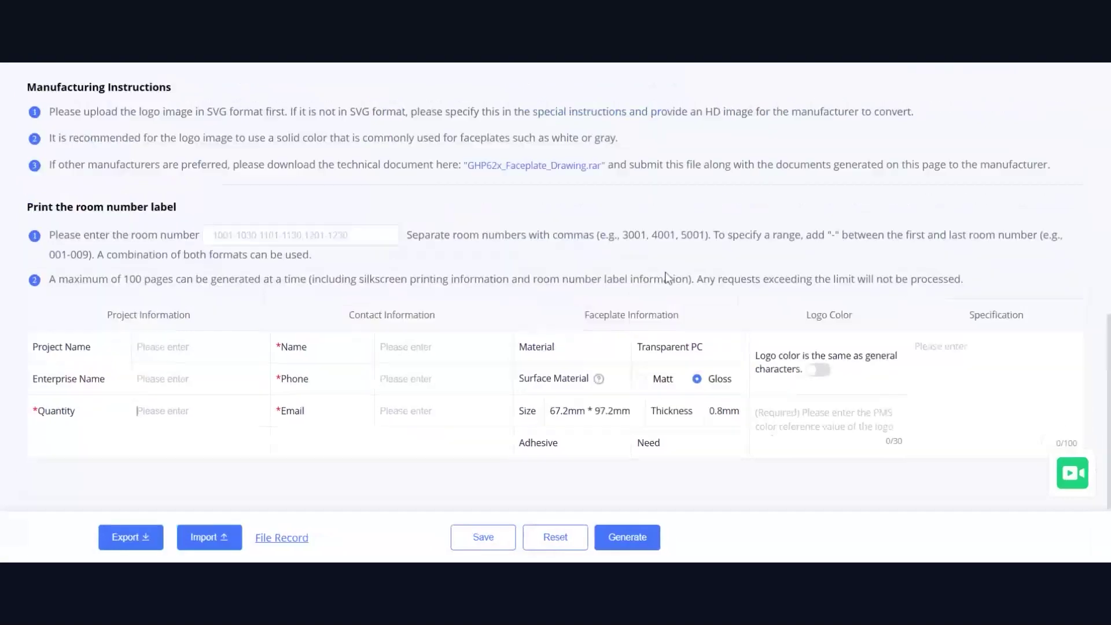
scroll(637, 300, "up", 6)
scroll(644, 308, "down", 3)
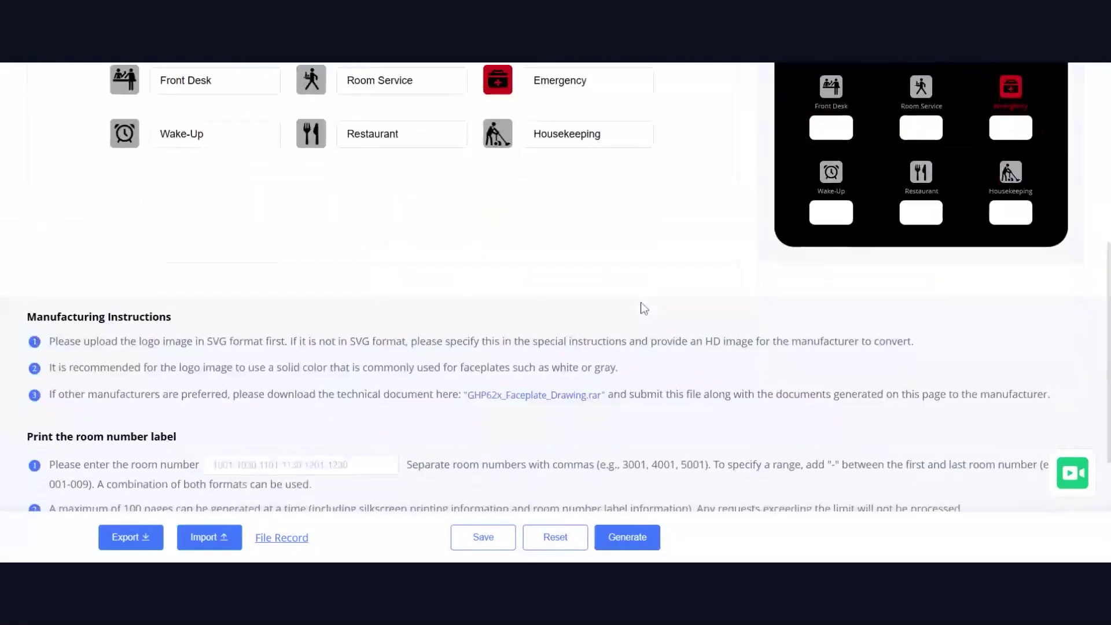
scroll(644, 308, "down", 5)
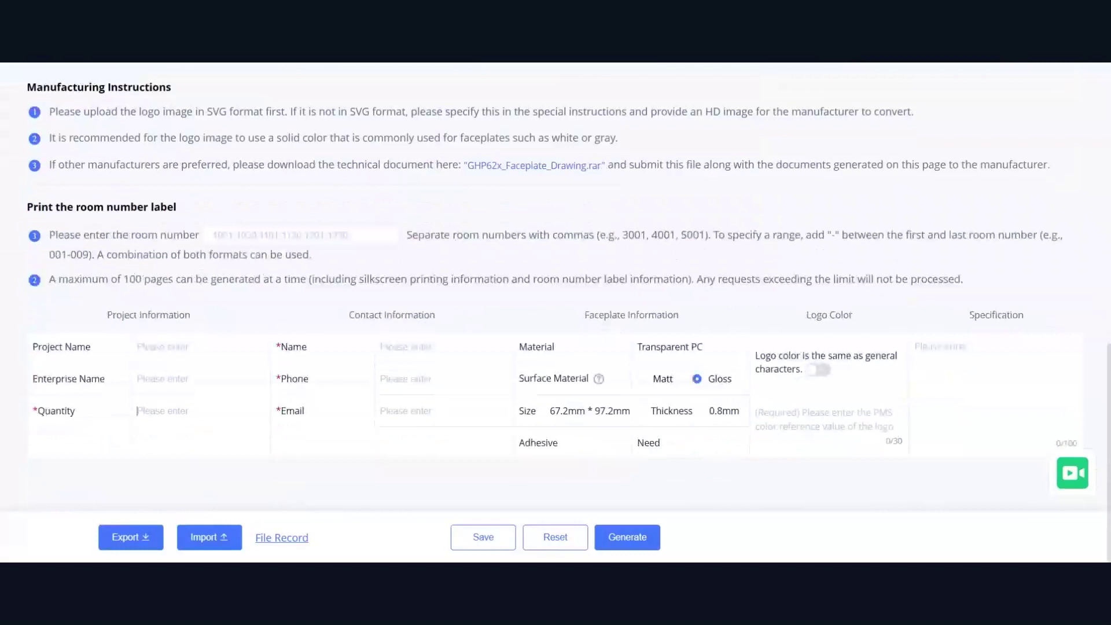
scroll(286, 303, "up", 8)
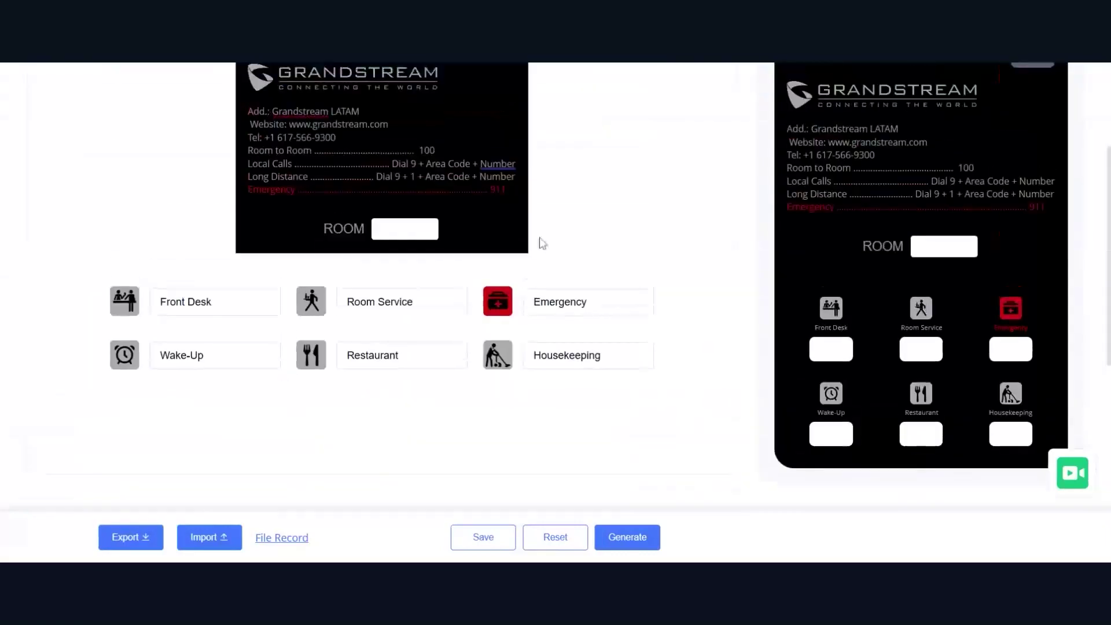
scroll(154, 489, "down", 1)
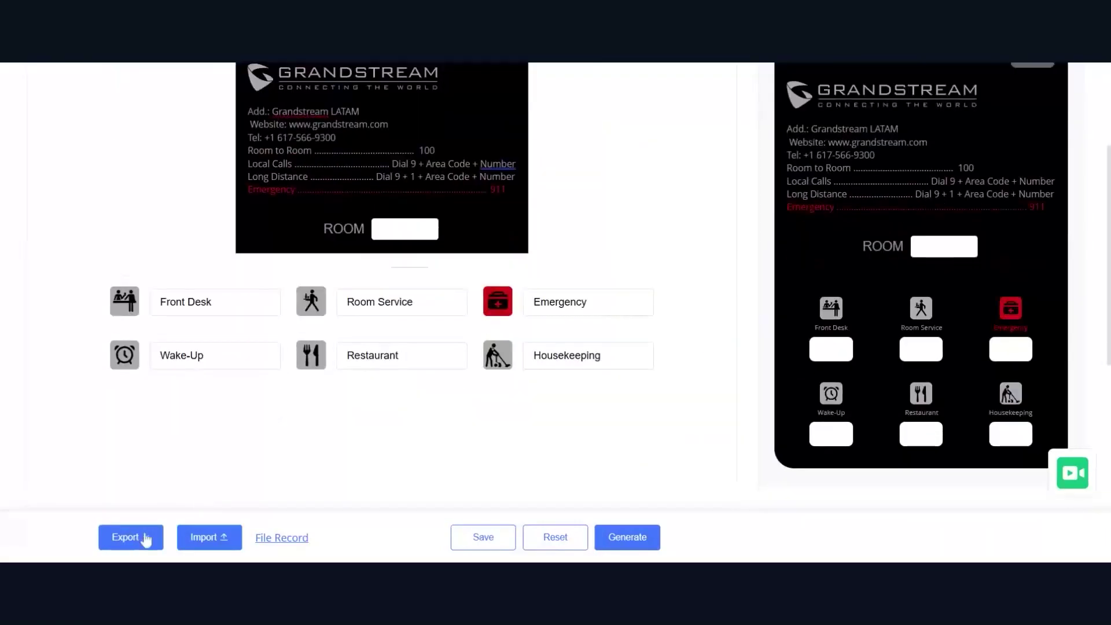
scroll(299, 474, "down", 2)
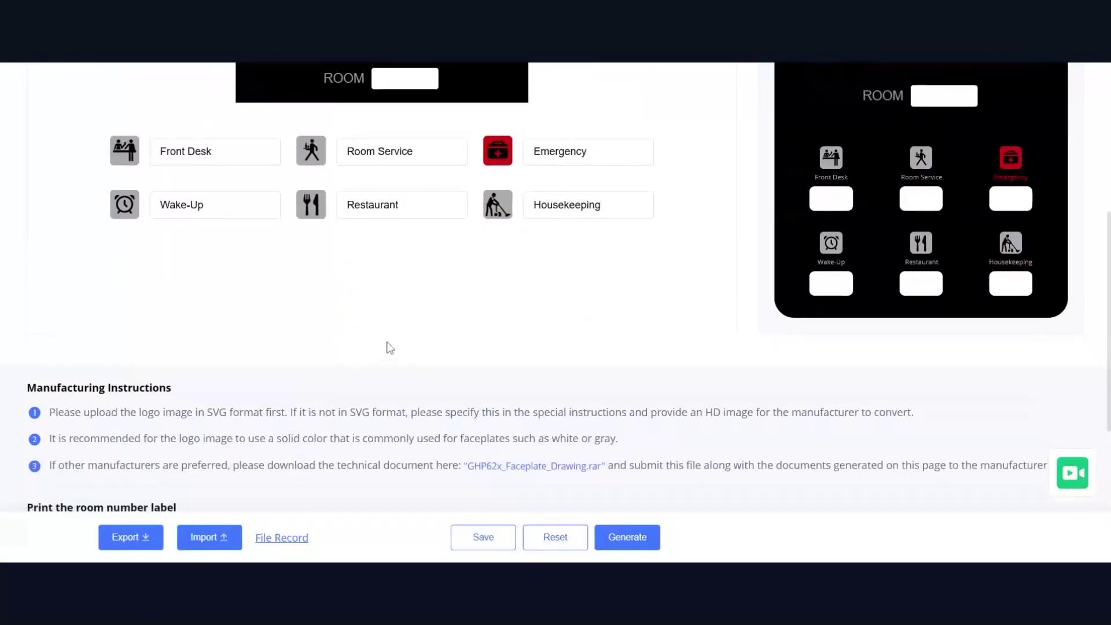
scroll(457, 347, "up", 5)
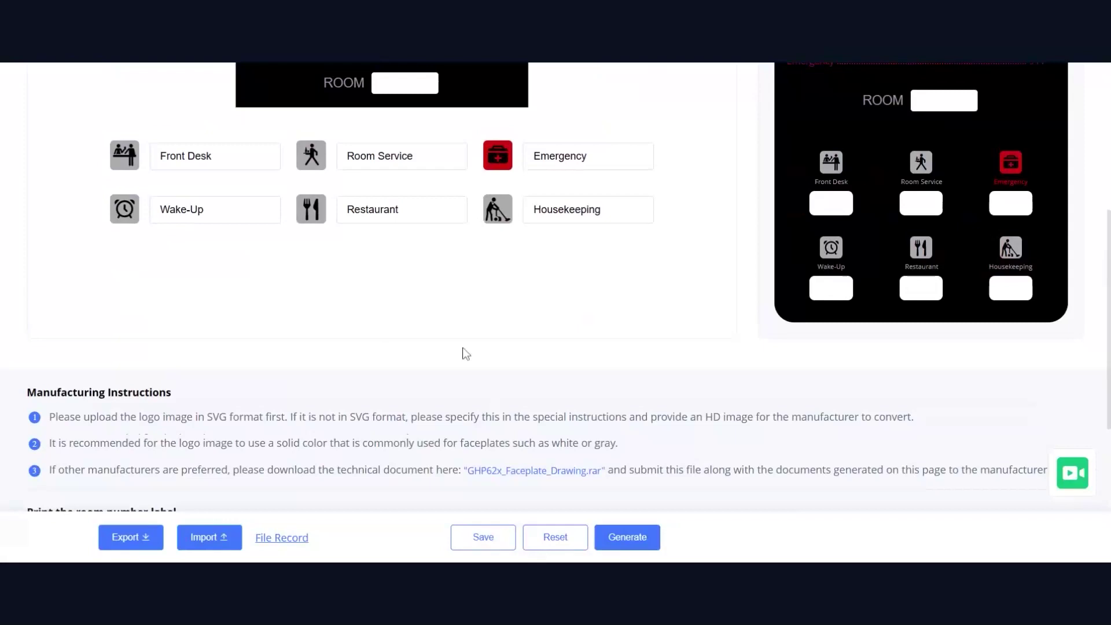
scroll(466, 353, "up", 1)
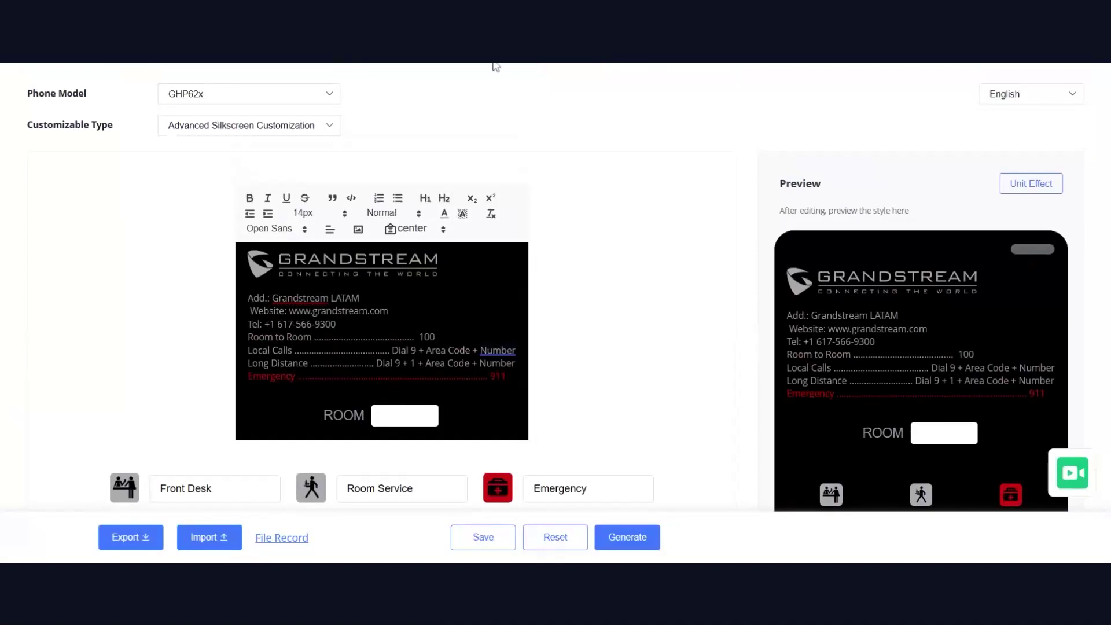
scroll(669, 340, "down", 5)
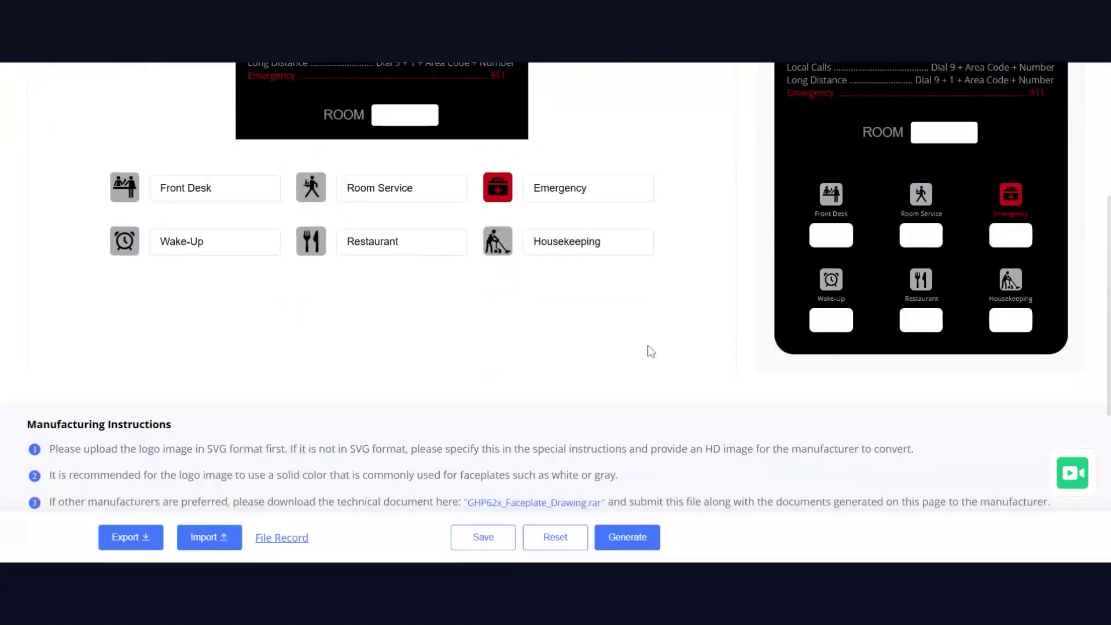
scroll(649, 349, "down", 4)
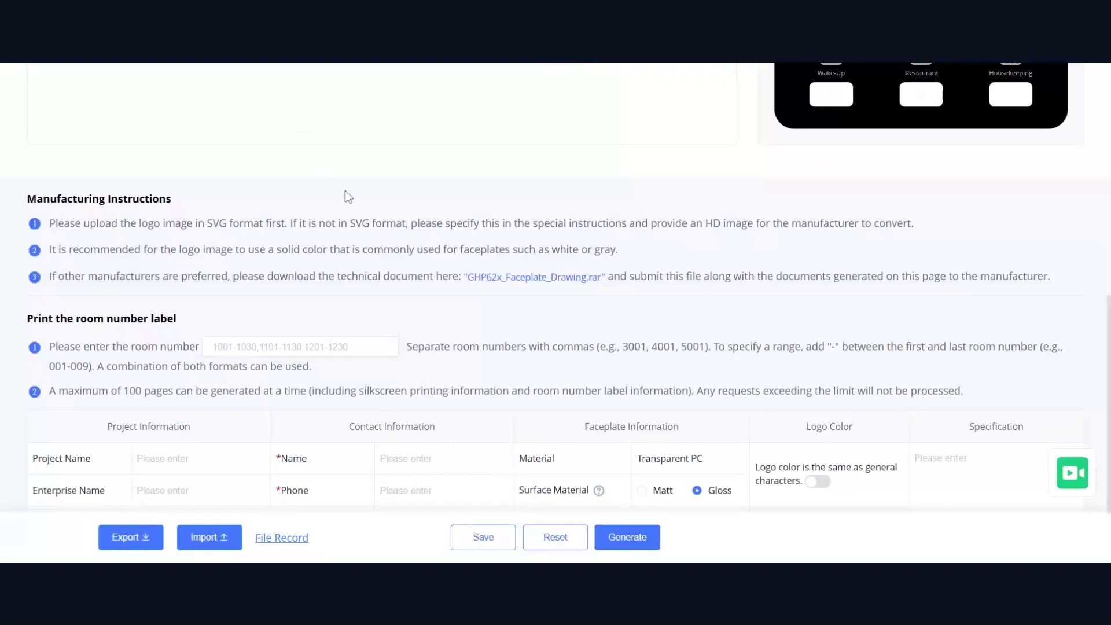
left_click_drag(176, 223, 338, 267)
scroll(347, 289, "down", 2)
scroll(355, 300, "up", 3)
scroll(359, 304, "up", 10)
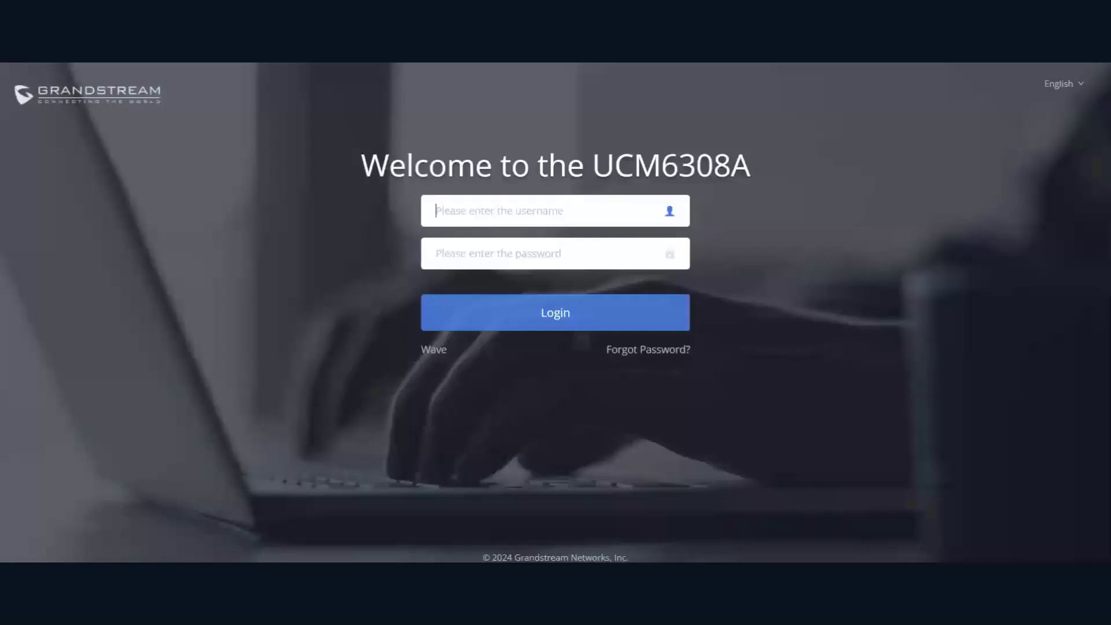
Enter the username admin and the administrator password on the UCM6308A login page
type("admin")
key("Tab")
type("••••••")
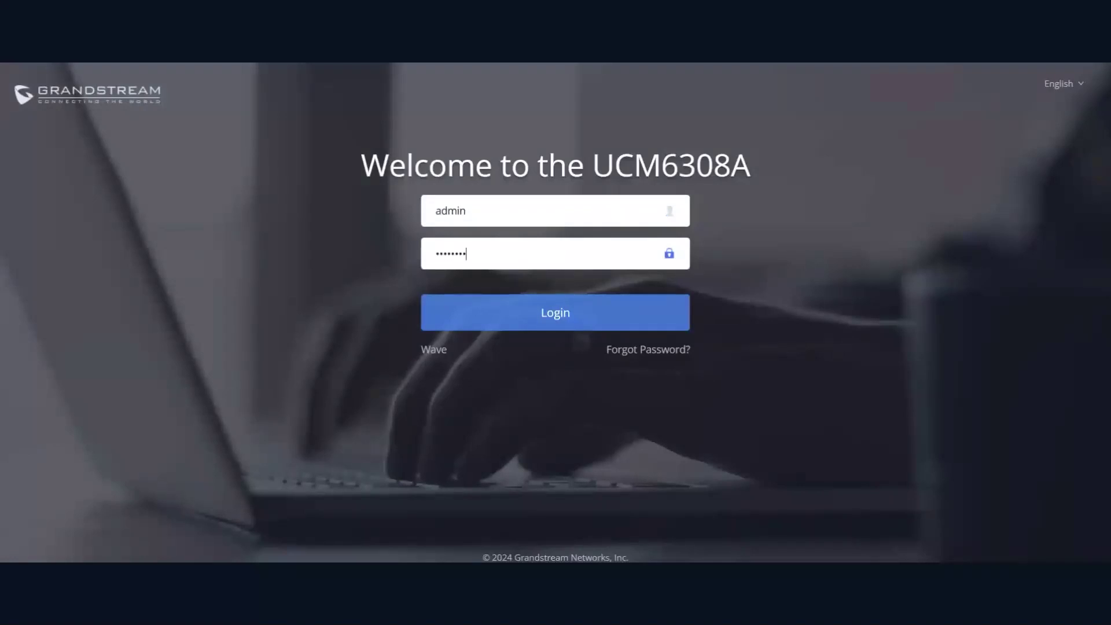
Submit the login, then retype the password after the wrong-password rejection
key("Return")
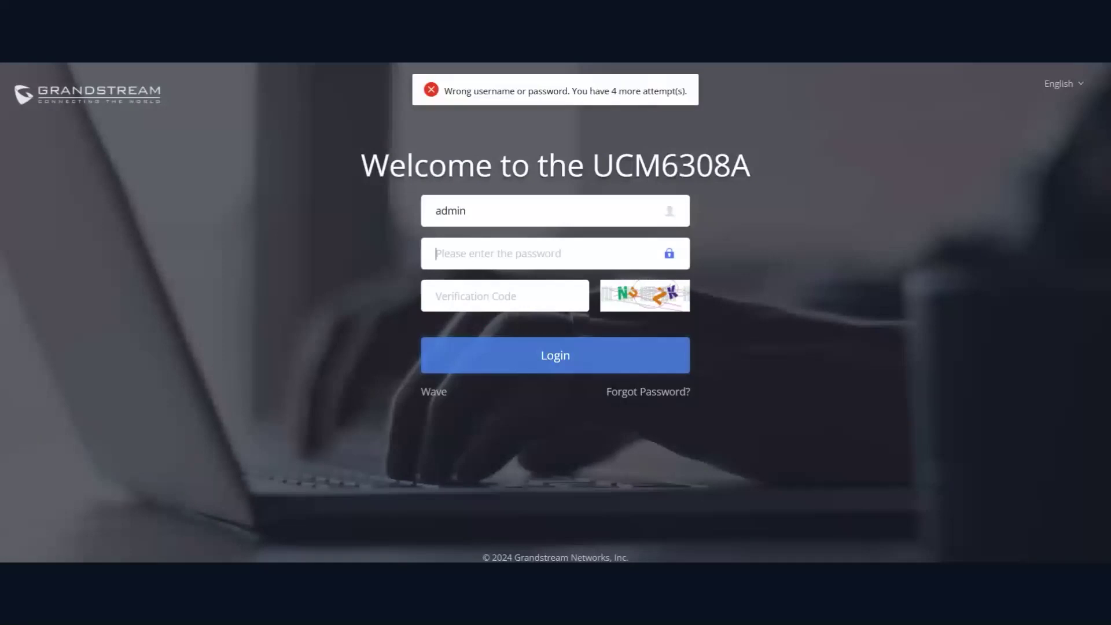
type("••")
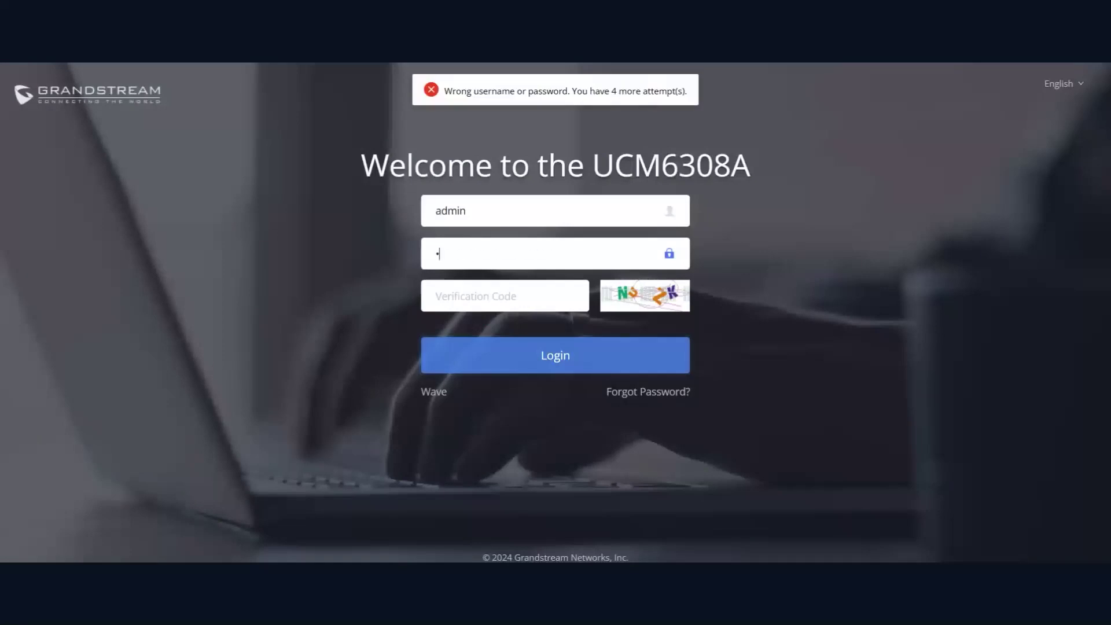
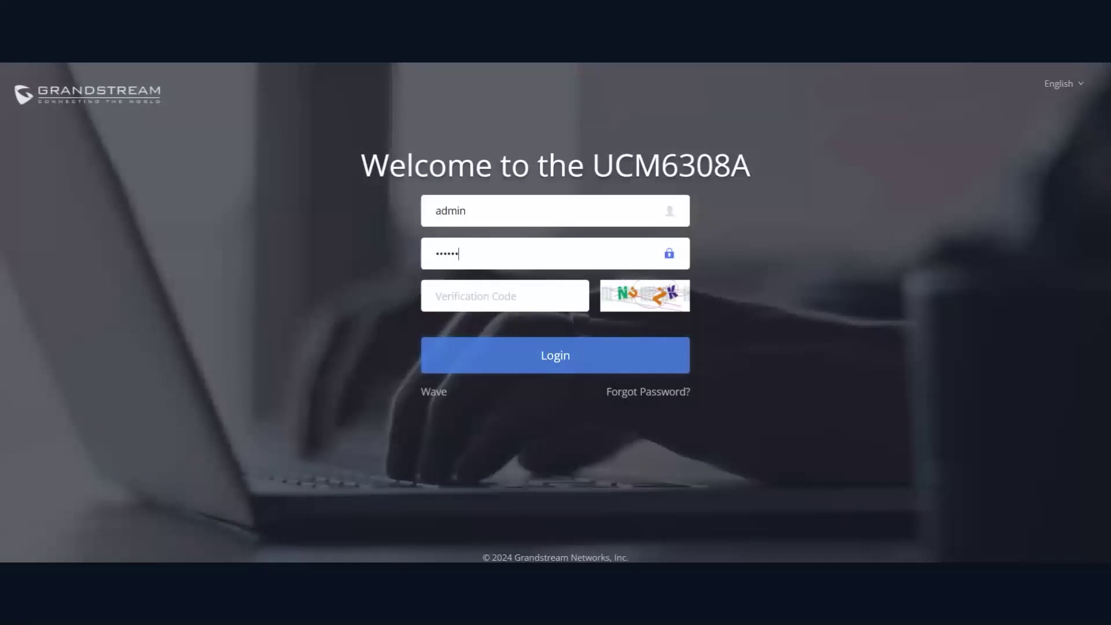
Enter the verification code and log in to reach the System Status dashboard
left_click(505, 296)
type("nuzk")
left_click(577, 358)
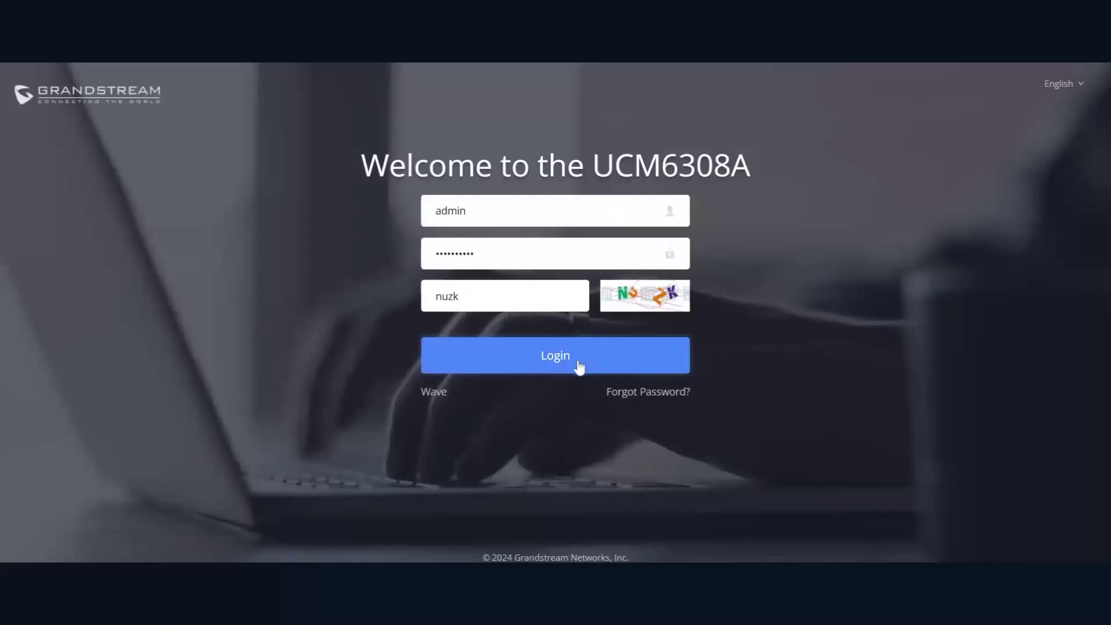
scroll(324, 252, "down", 3)
scroll(330, 259, "up", 3)
scroll(139, 446, "down", 2)
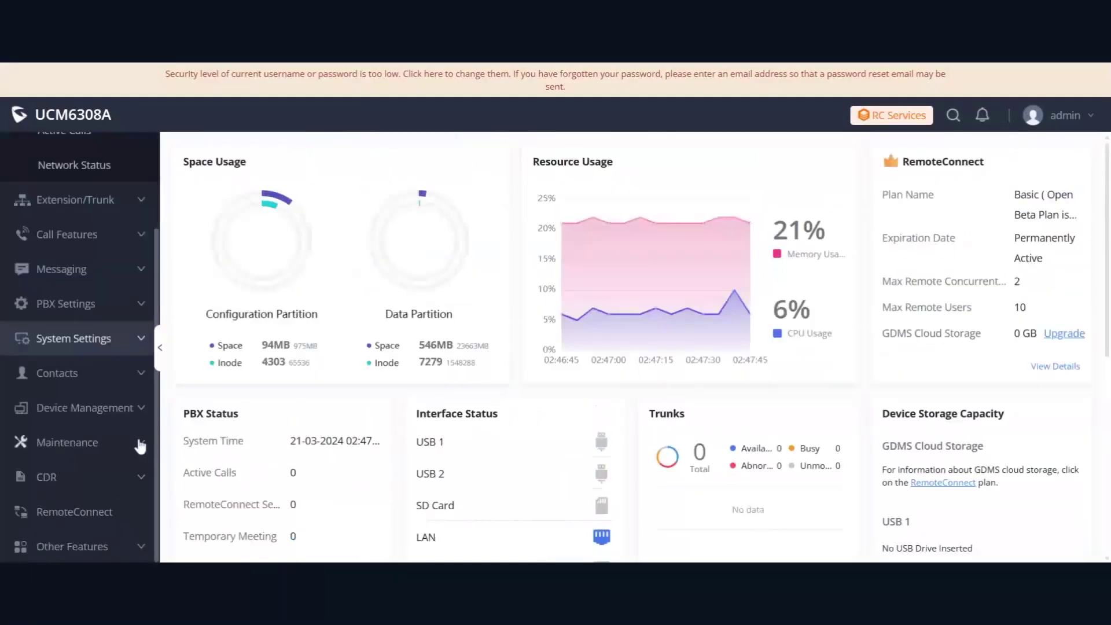
Expand Other Features in the sidebar and open the PMS module
left_click(124, 540)
scroll(119, 417, "down", 2)
scroll(116, 449, "down", 3)
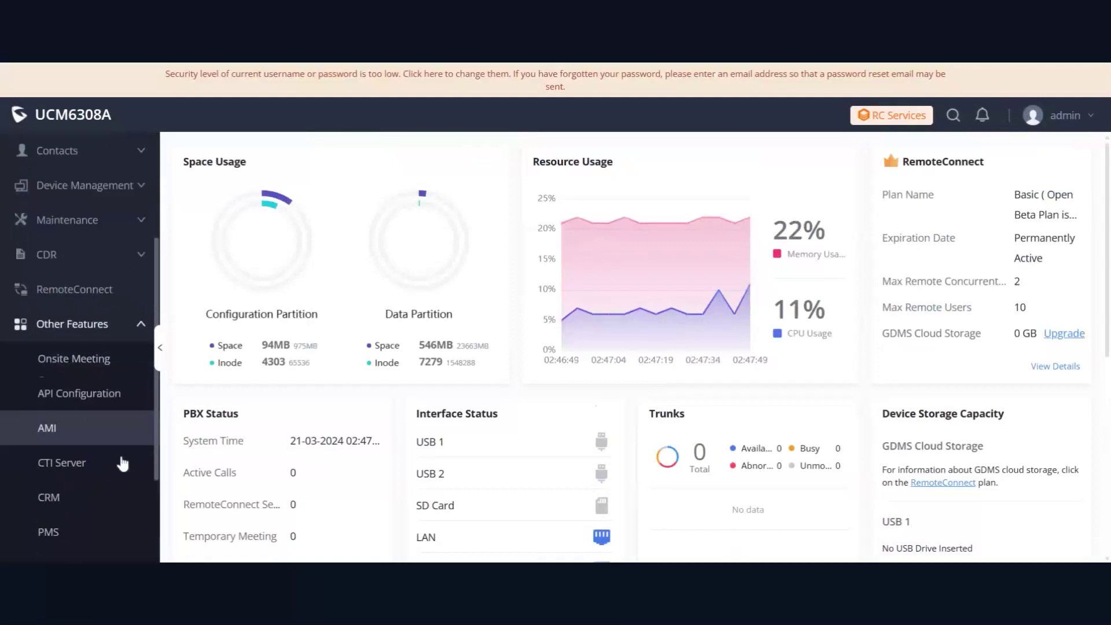
left_click(70, 489)
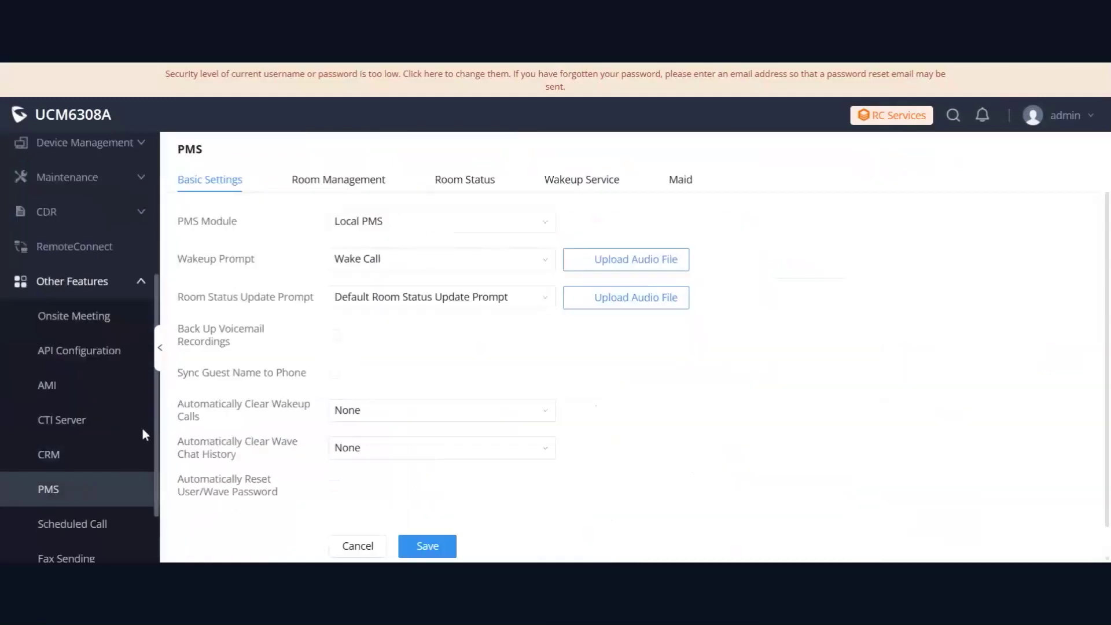
left_click_drag(185, 224, 240, 228)
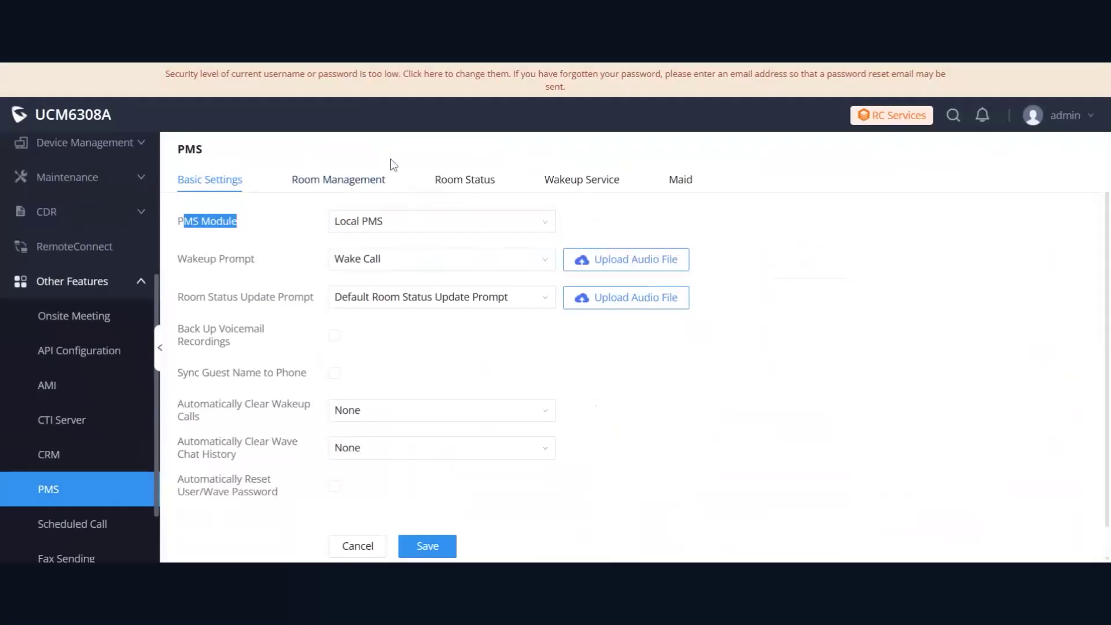
Review the Room Management list of rooms 101–103, then switch to Room Status
left_click(347, 182)
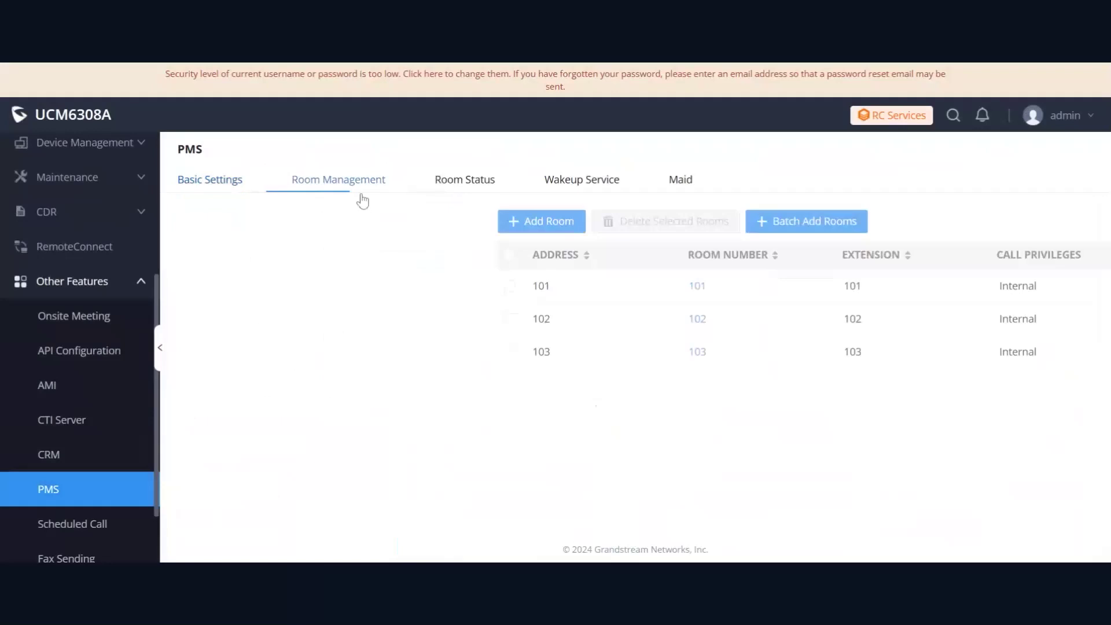
left_click_drag(203, 295, 248, 323)
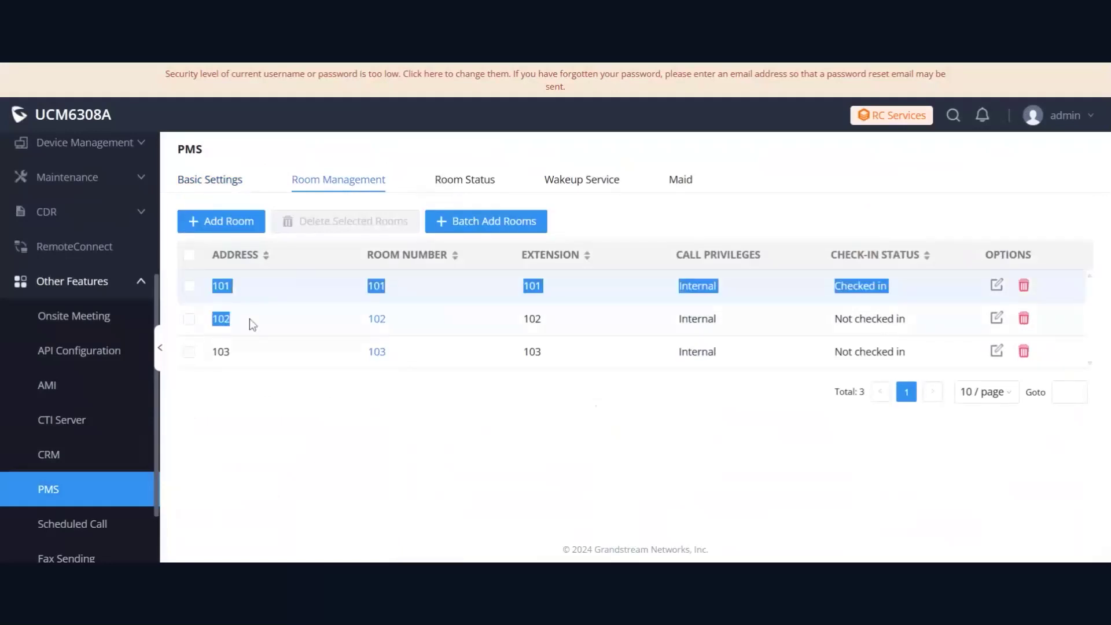
left_click(248, 322)
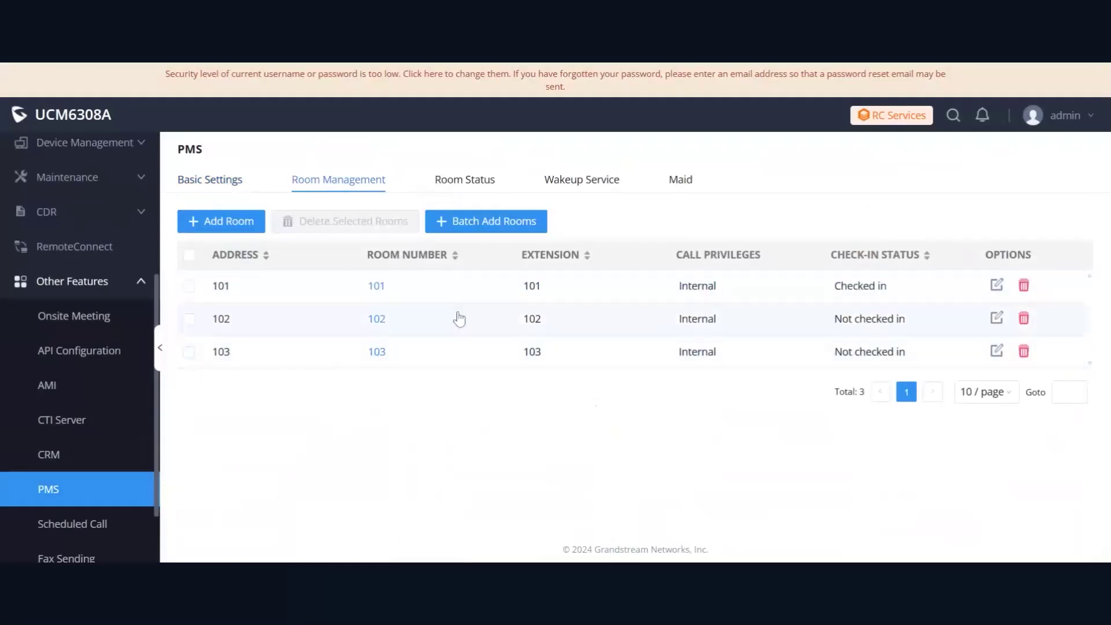
double_click(377, 286)
double_click(404, 321)
left_click_drag(335, 365, 476, 411)
left_click(613, 285)
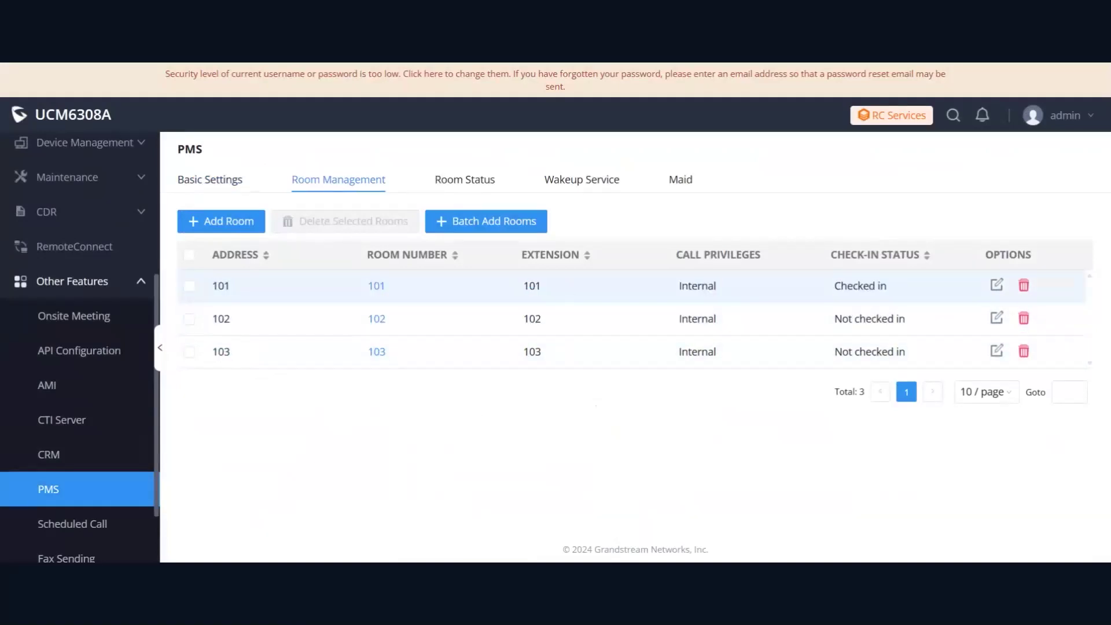
left_click(458, 181)
Zoom the page out and start checking a guest into room 102, entering their first and last name
key("ctrl+minus")
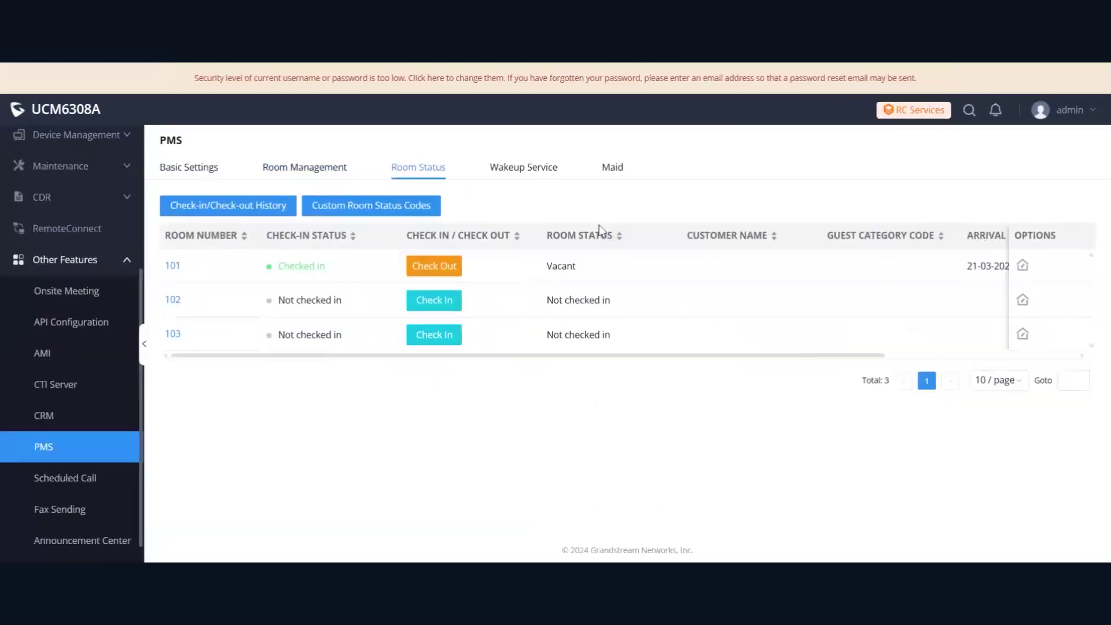
key("ctrl+minus")
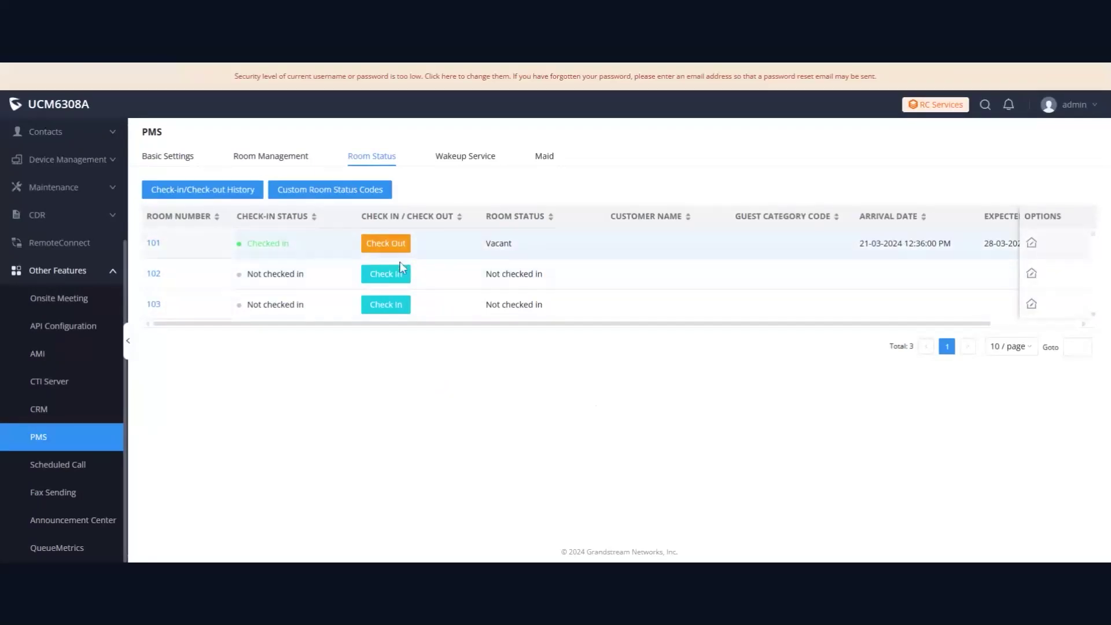
left_click(386, 274)
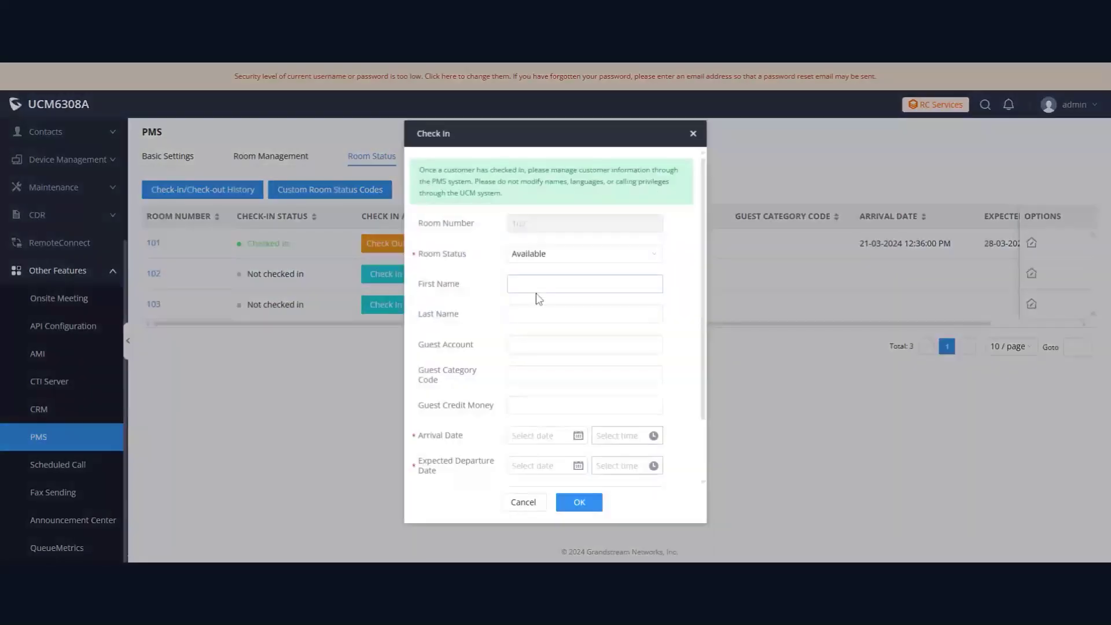
key("Tab")
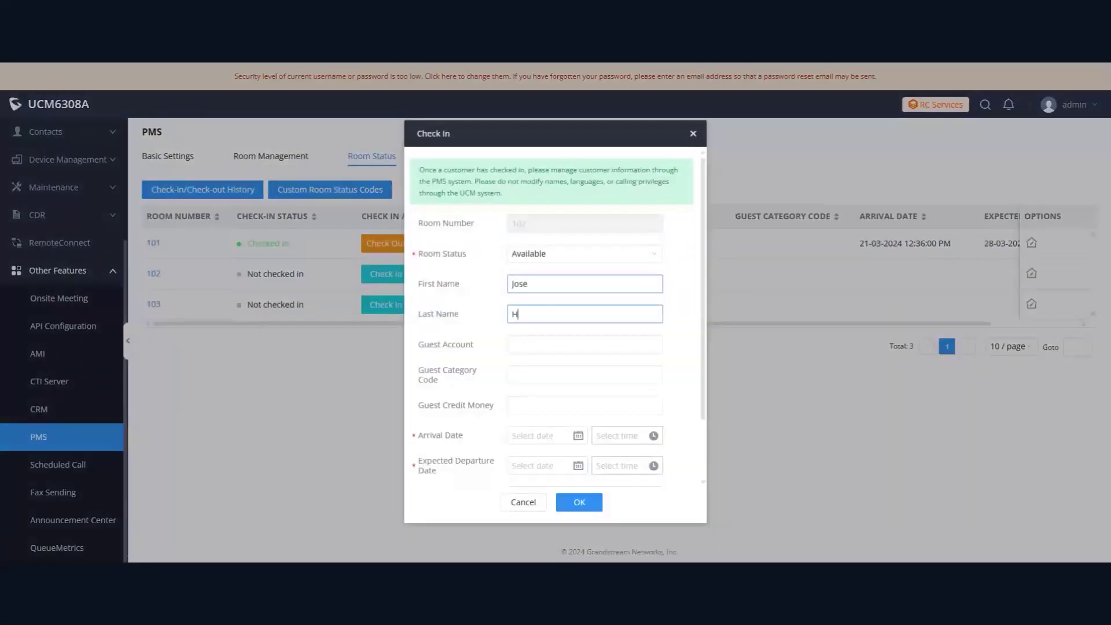
key("Tab")
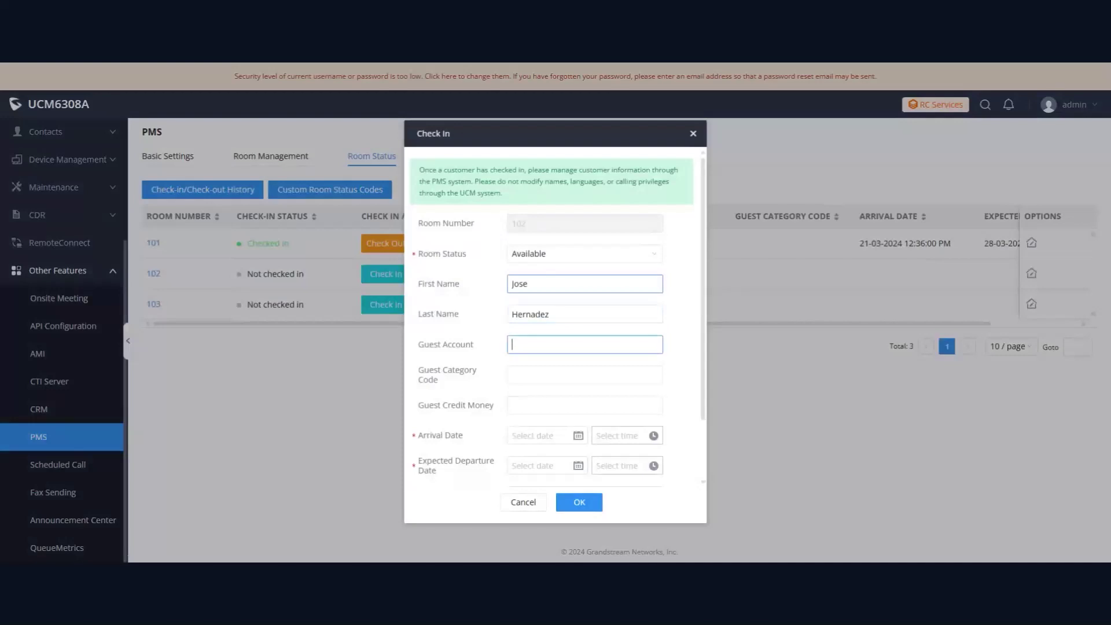
scroll(578, 434, "down", 2)
left_click(574, 385)
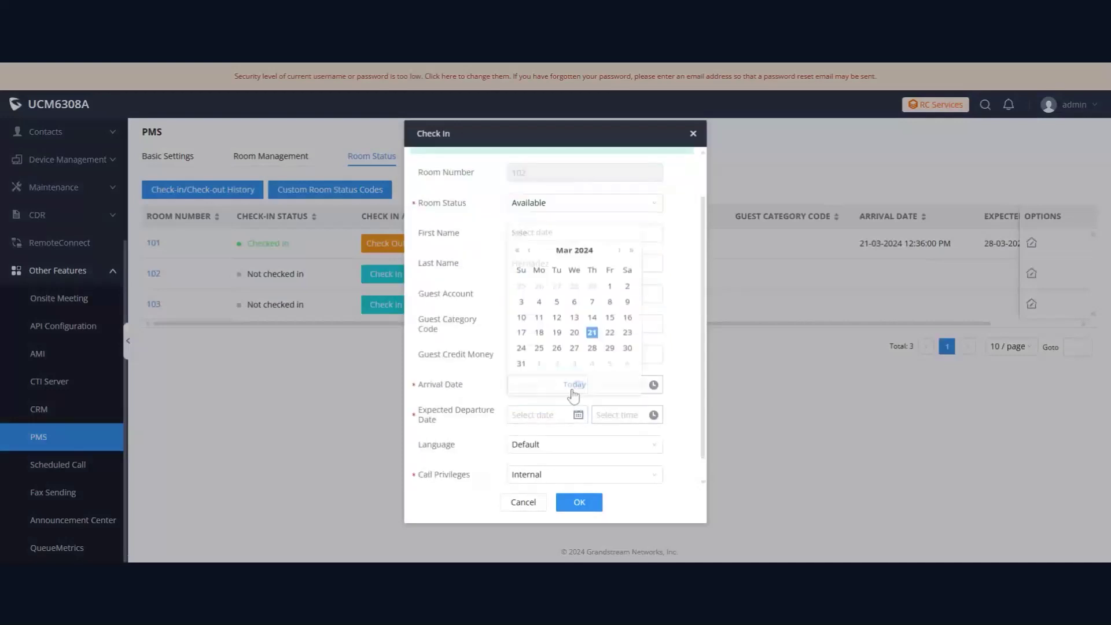
left_click(592, 329)
left_click(619, 385)
left_click(601, 401)
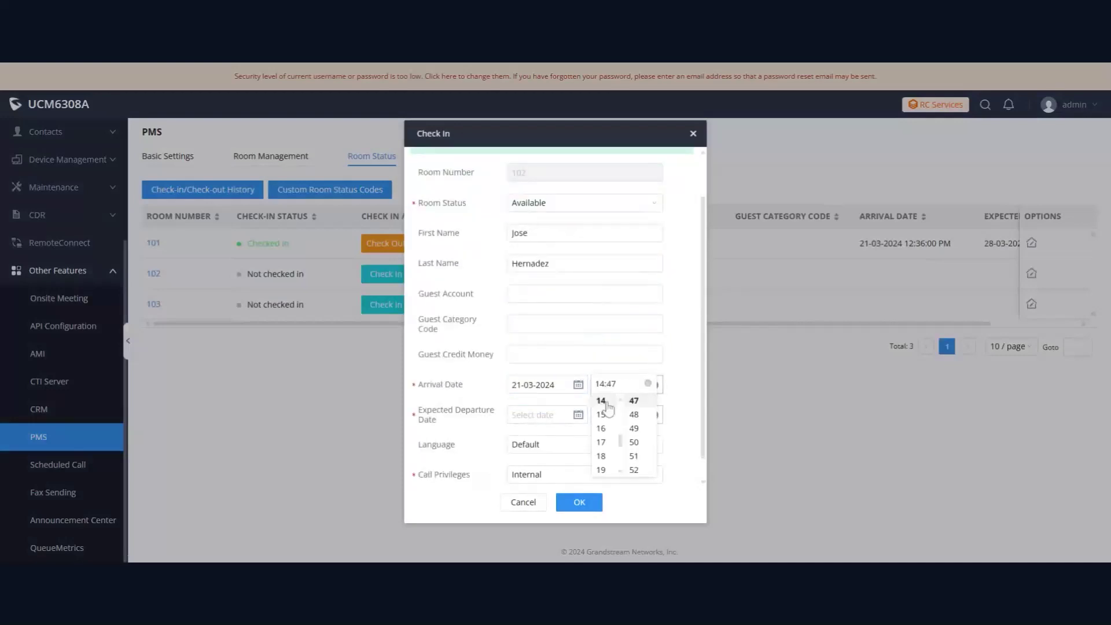
left_click(573, 415)
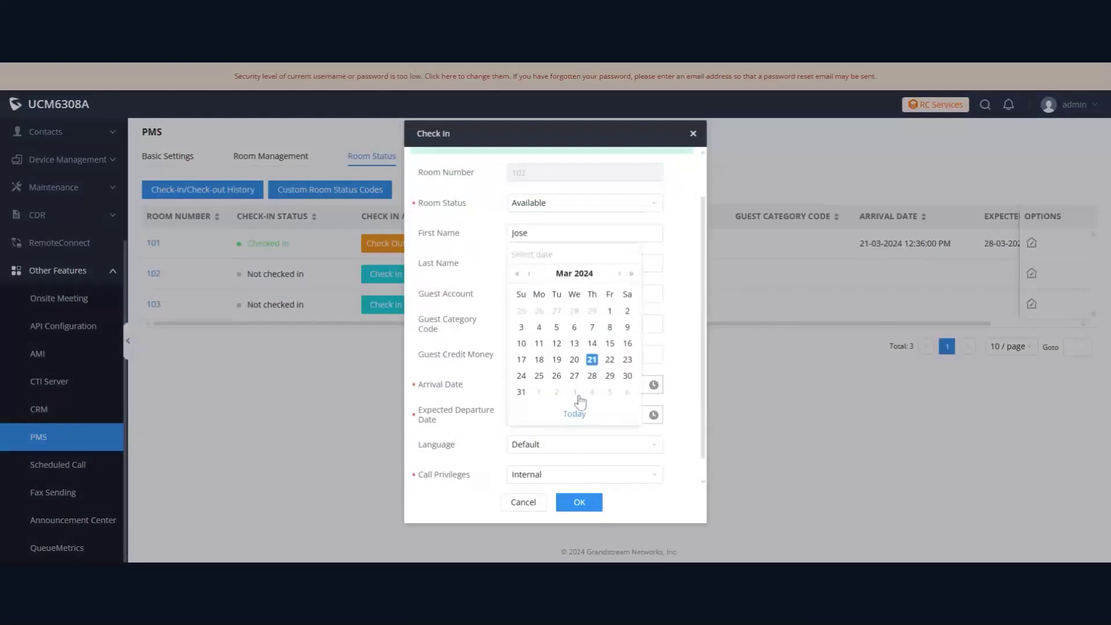
left_click(592, 376)
left_click(607, 415)
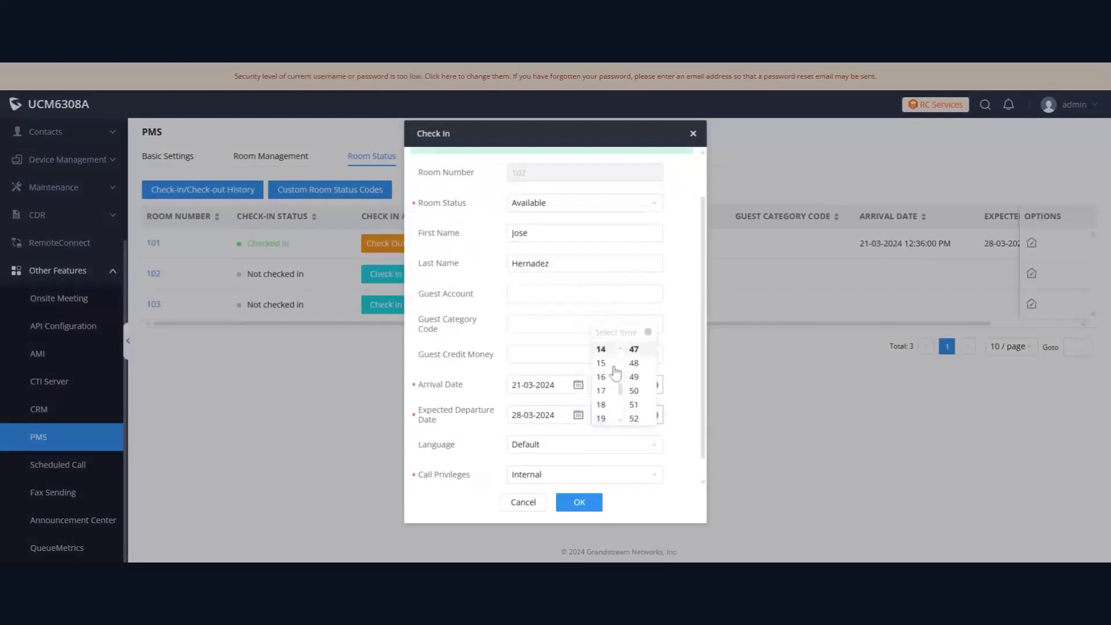
left_click(616, 443)
left_click(619, 414)
left_click(502, 424)
Set guest language Español and Local call privileges, save, and apply changes
scroll(502, 424, "down", 1)
left_click(552, 425)
left_click(550, 479)
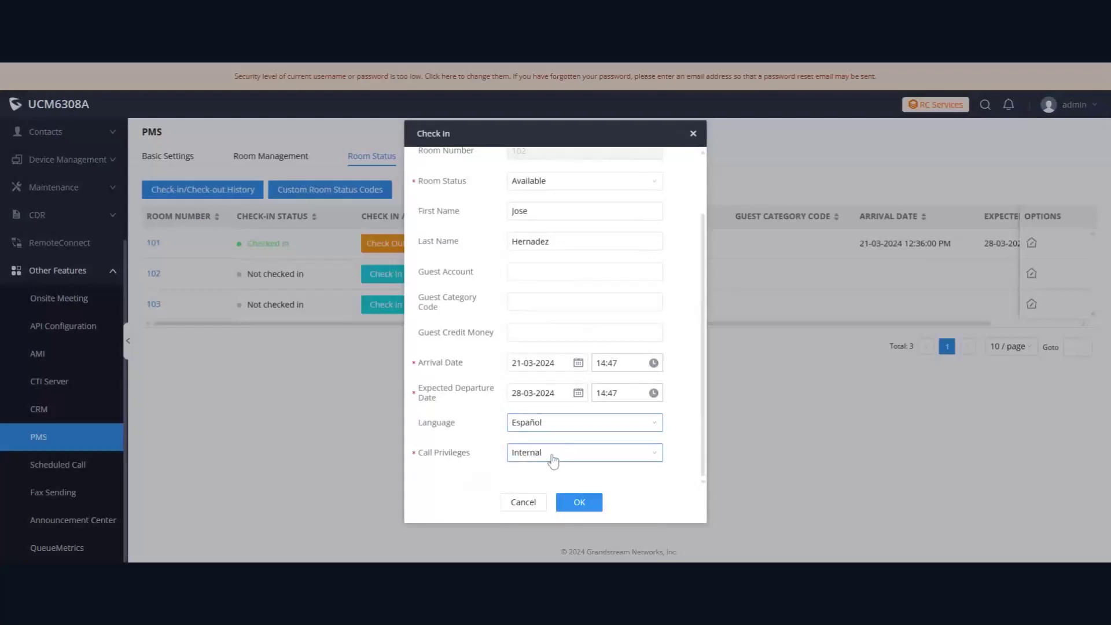
left_click(520, 457)
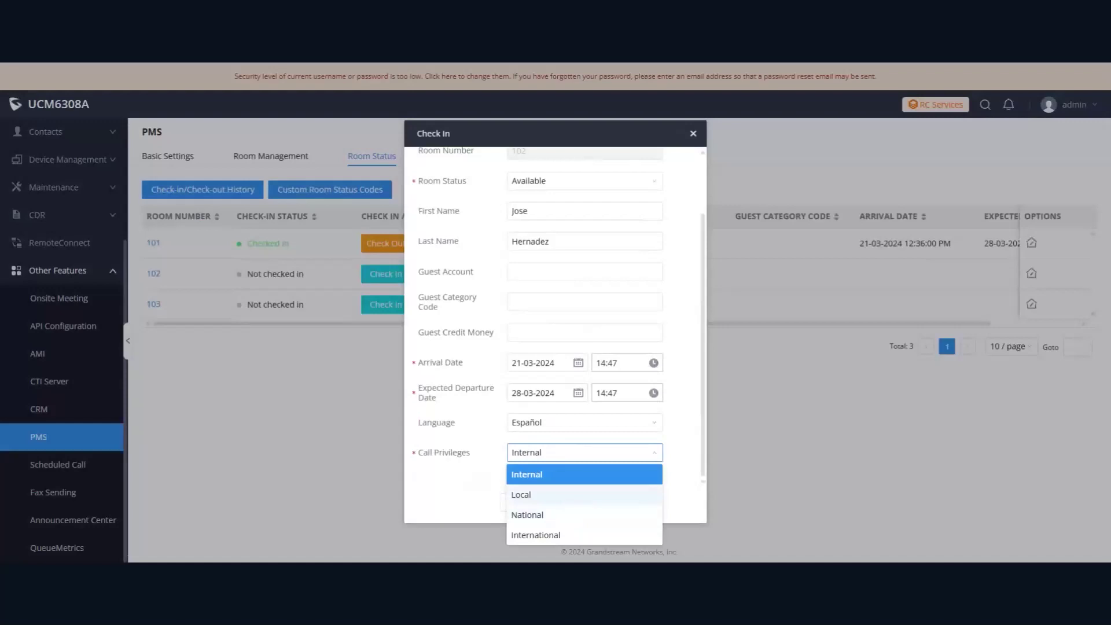
left_click(570, 496)
left_click(584, 504)
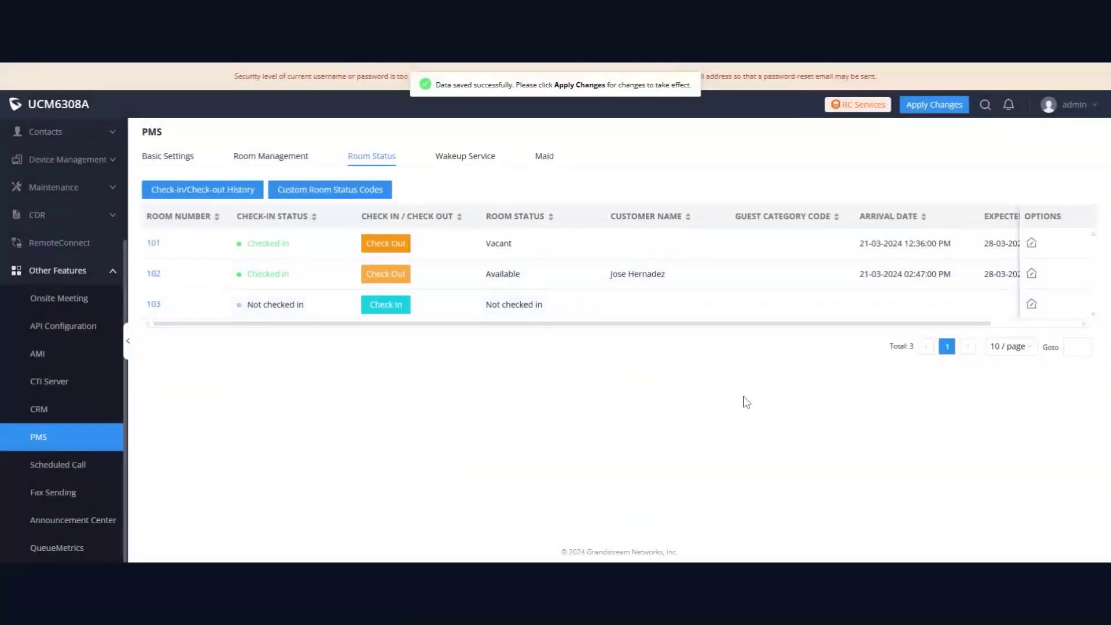
left_click_drag(795, 323, 857, 324)
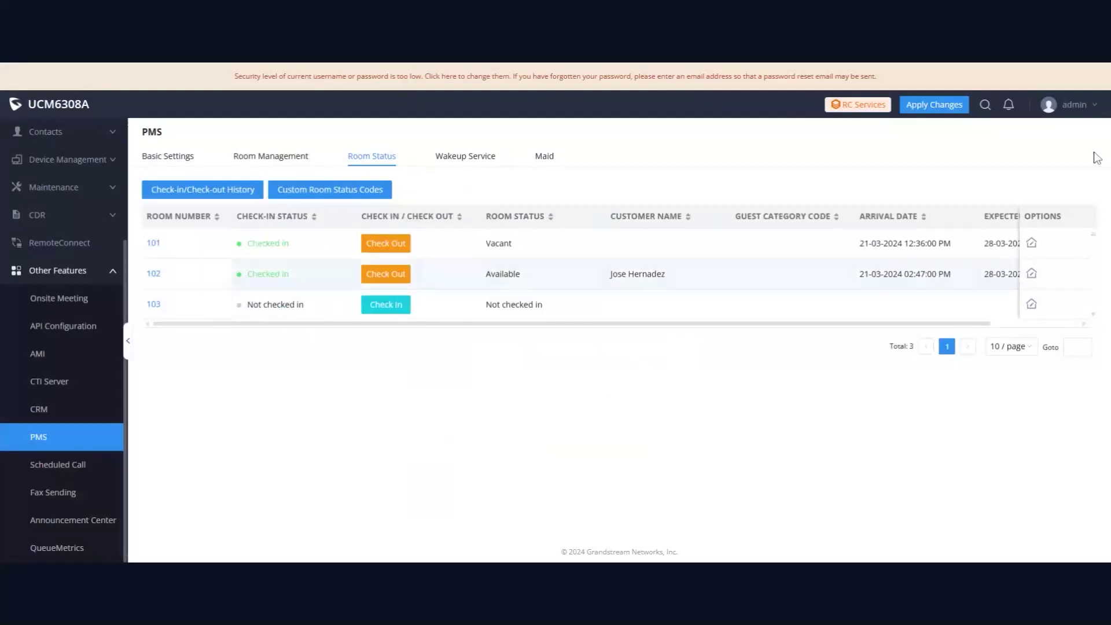
left_click(934, 105)
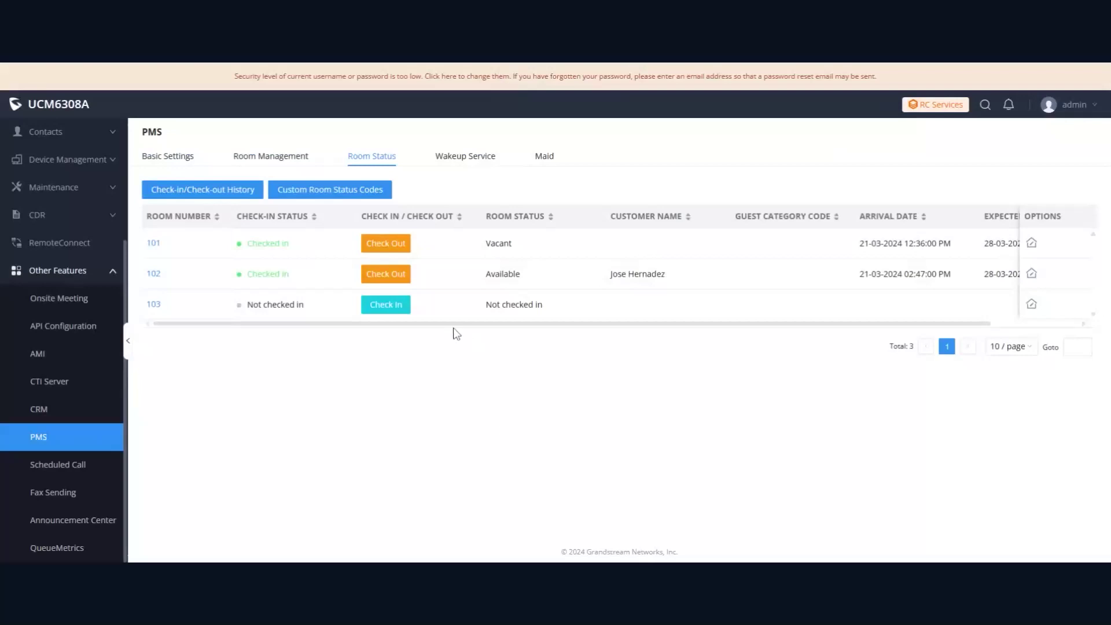
left_click(373, 189)
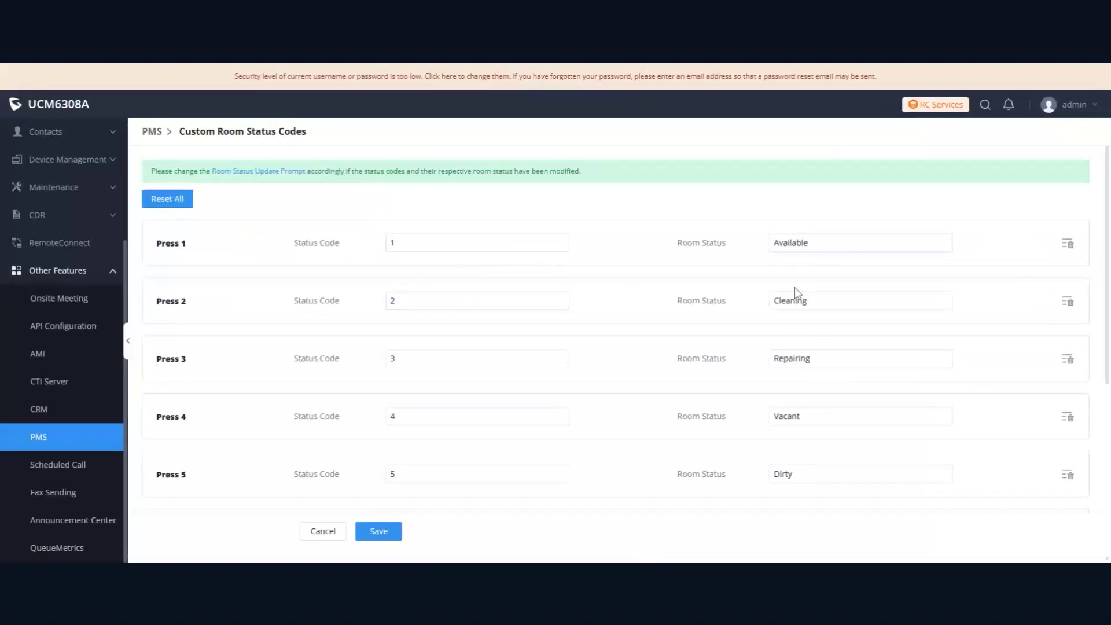
scroll(684, 302, "down", 2)
scroll(615, 320, "down", 1)
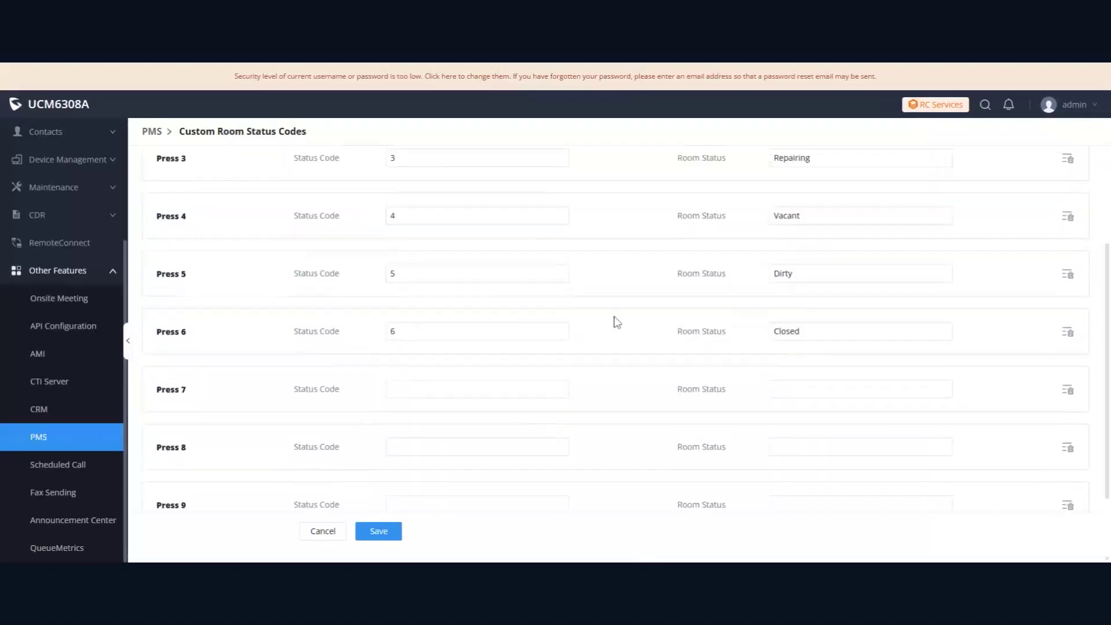
scroll(615, 320, "down", 2)
scroll(615, 317, "up", 5)
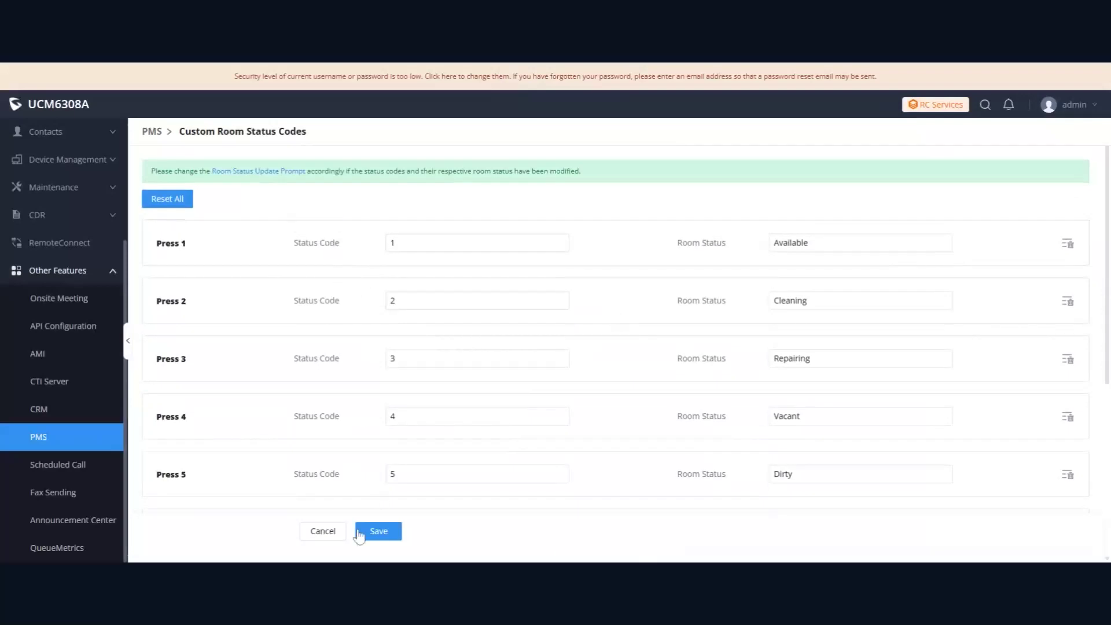
left_click(334, 541)
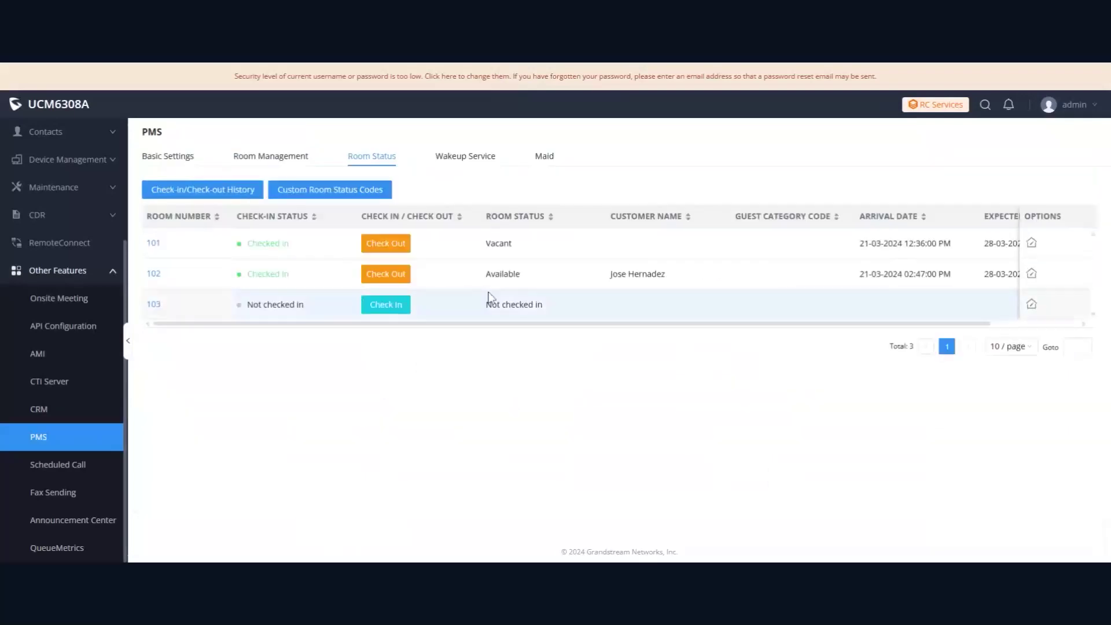
Check out room 101 and confirm the check-out
left_click(395, 250)
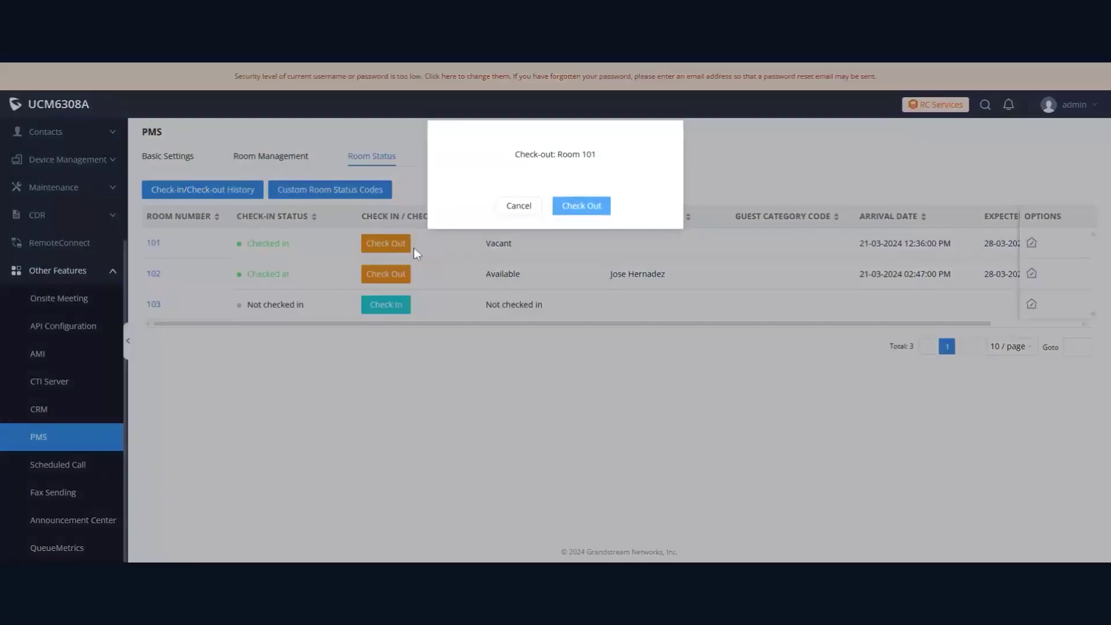
left_click(586, 211)
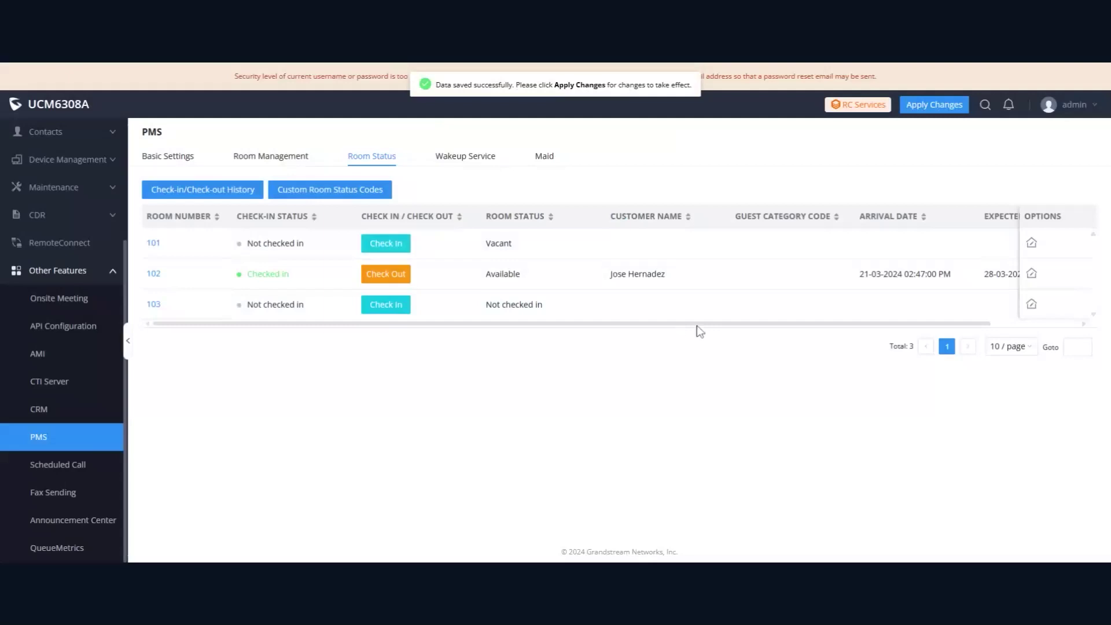
left_click_drag(697, 325, 798, 367)
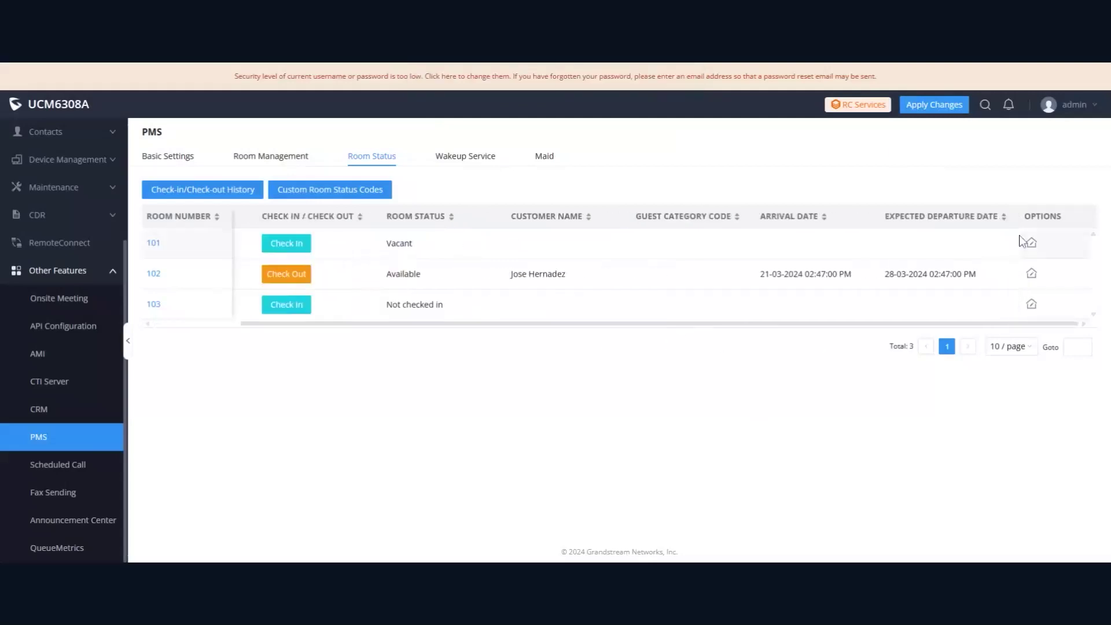
Review room 102's status form and close it without saving
left_click(1031, 273)
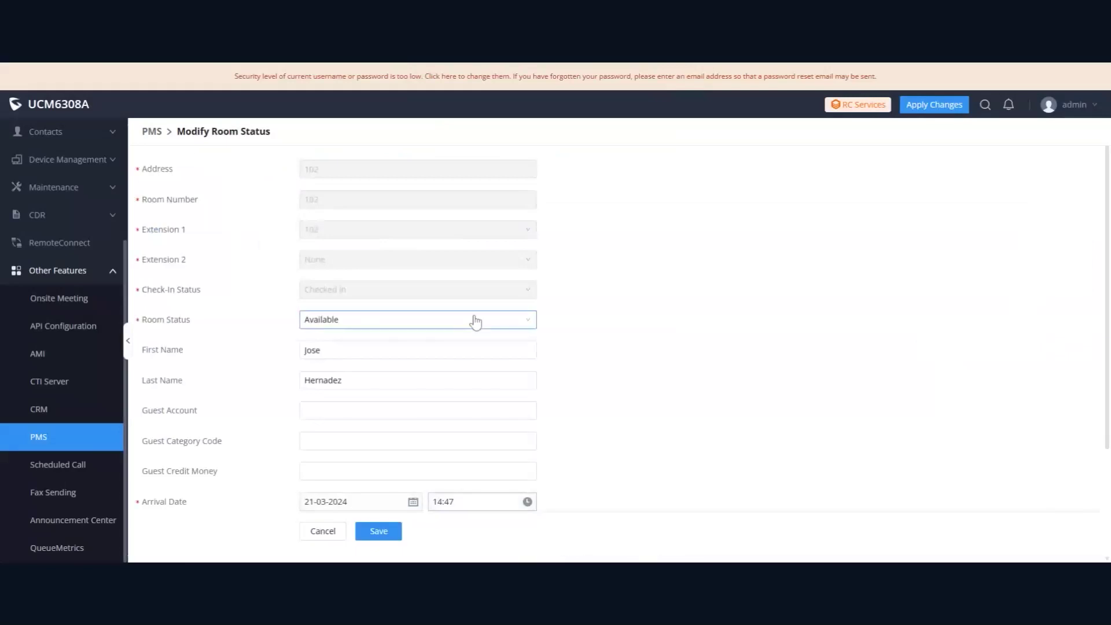
scroll(477, 321, "down", 5)
left_click(348, 296)
scroll(328, 318, "up", 5)
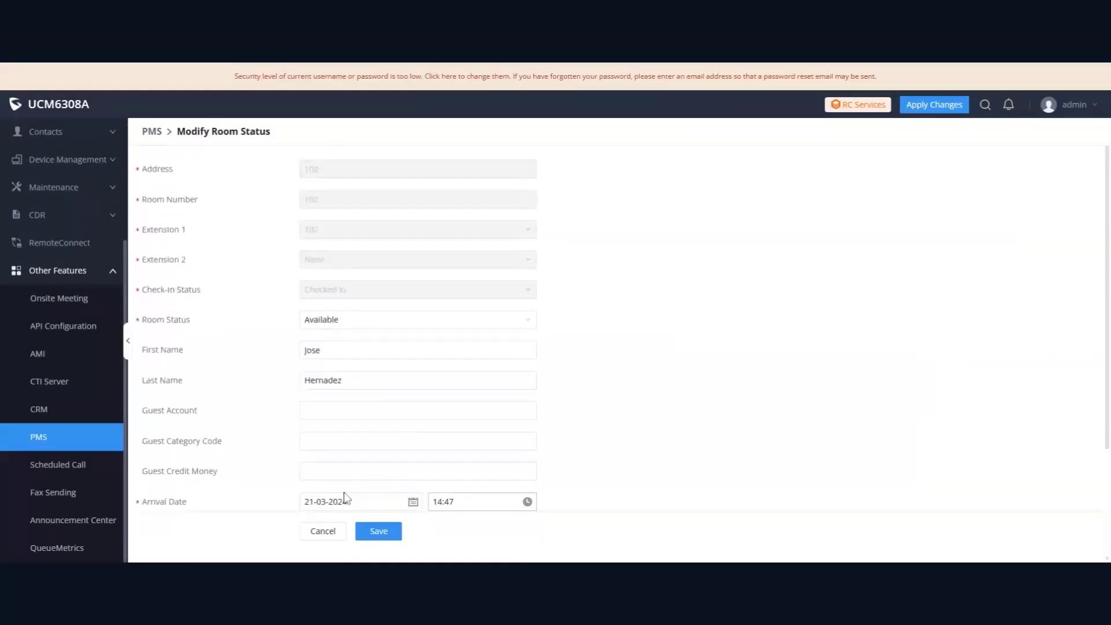
left_click(322, 526)
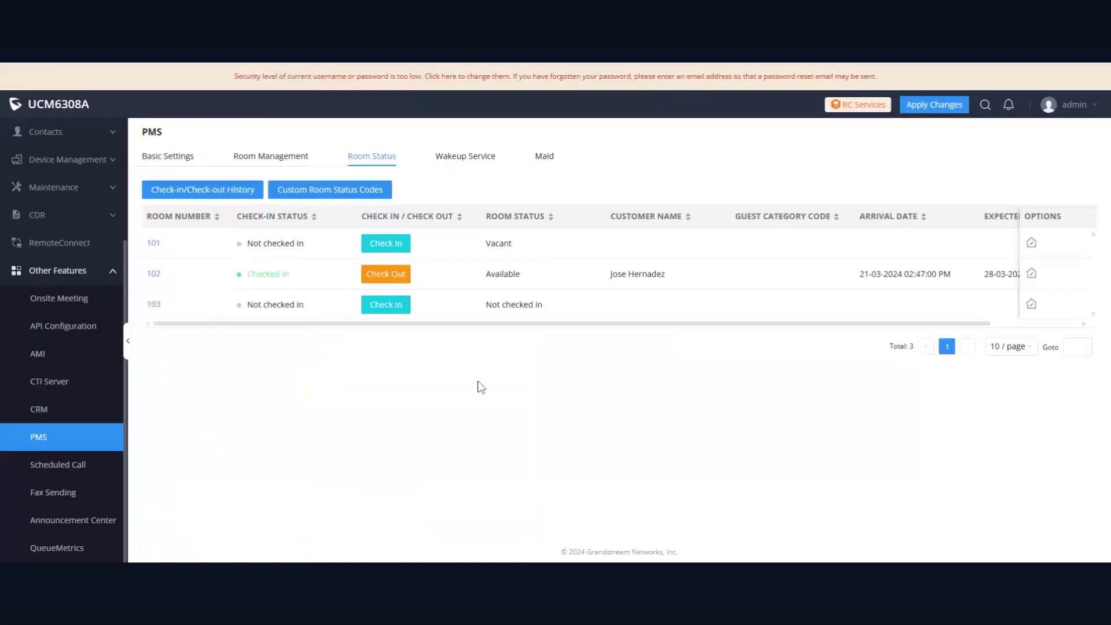
View the Wakeup Service and Maid tabs, then return to the Room Management list
left_click(466, 158)
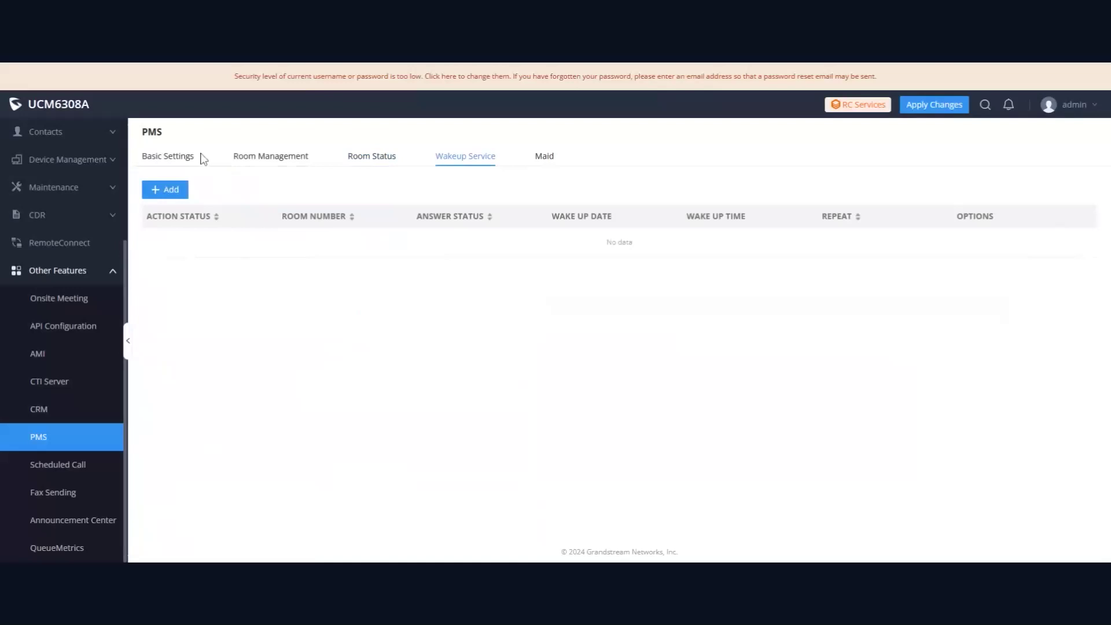
left_click(544, 159)
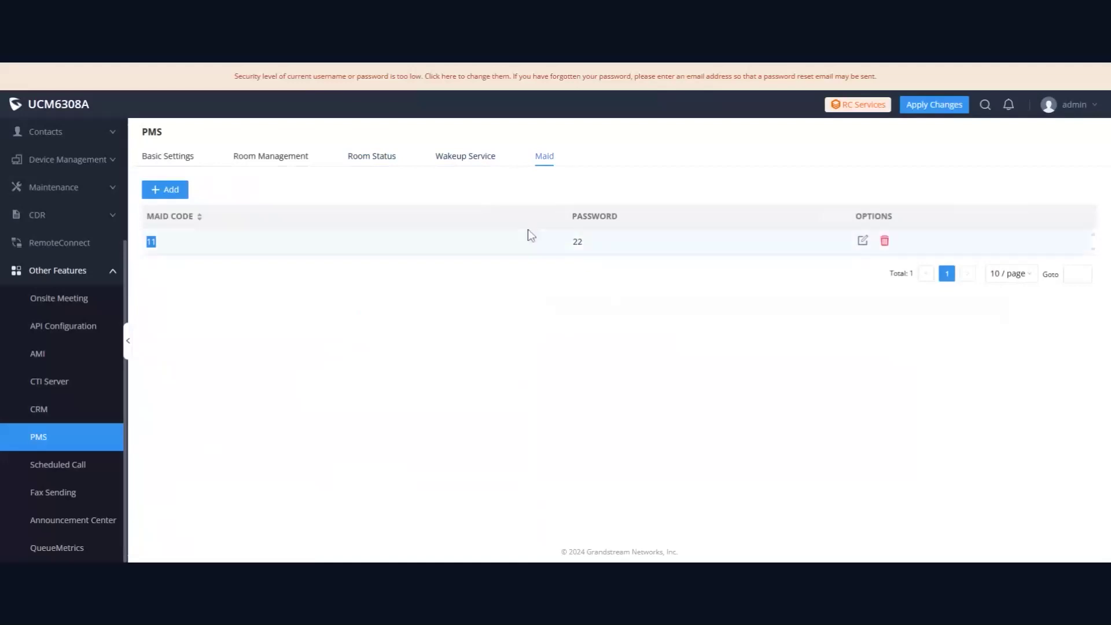
left_click(301, 157)
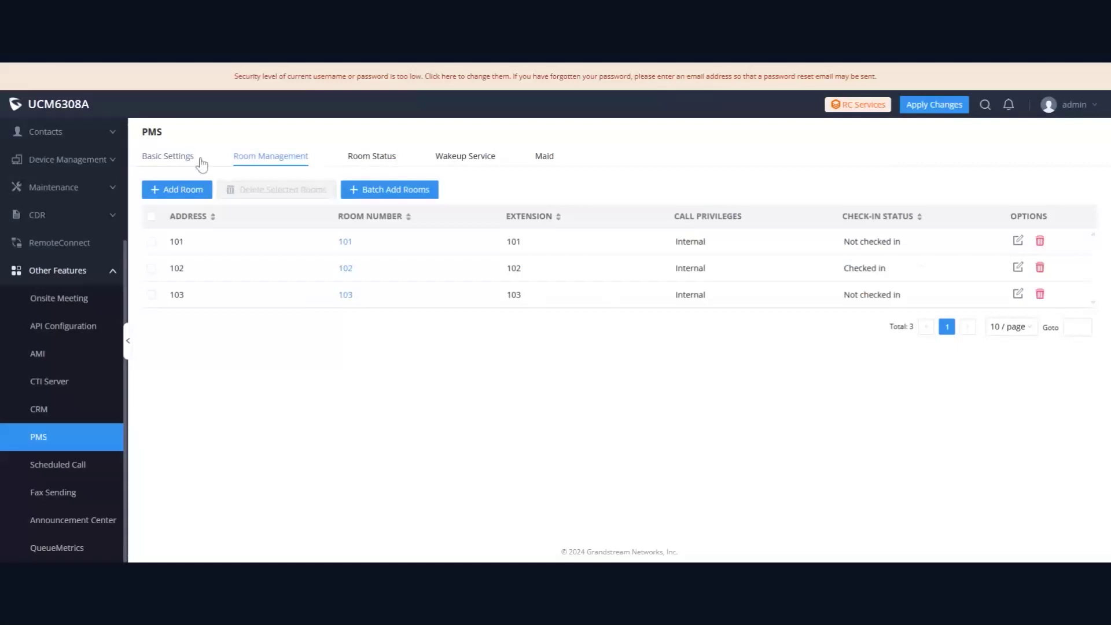
Return to Room Status and confirm room 101 now shows Cleaning
left_click(383, 161)
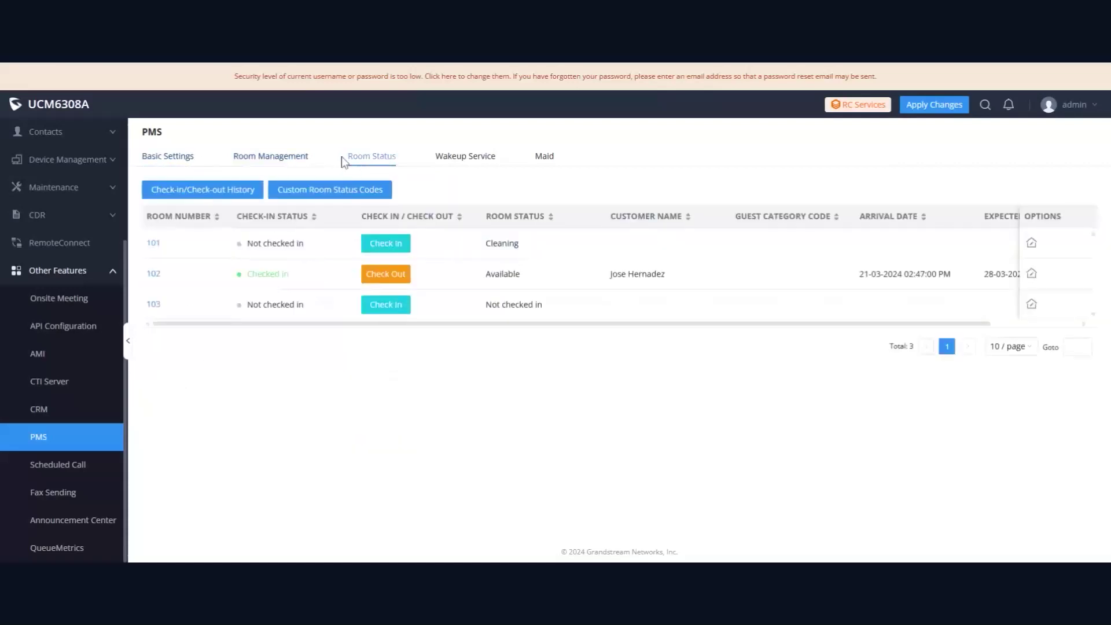
double_click(513, 248)
left_click(446, 429)
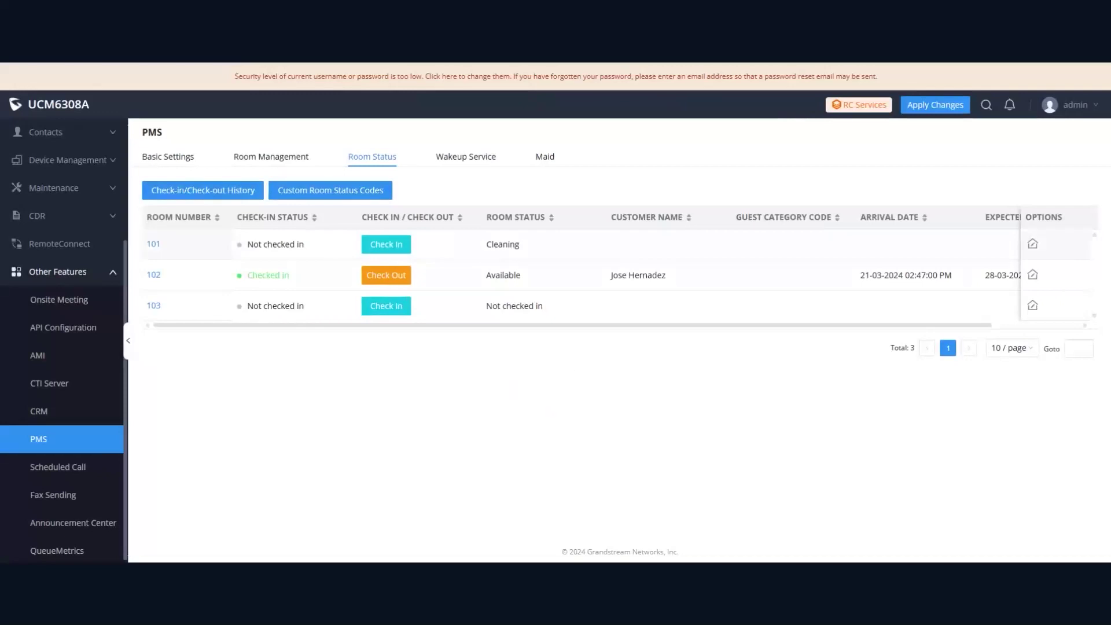
left_click_drag(488, 326, 325, 417)
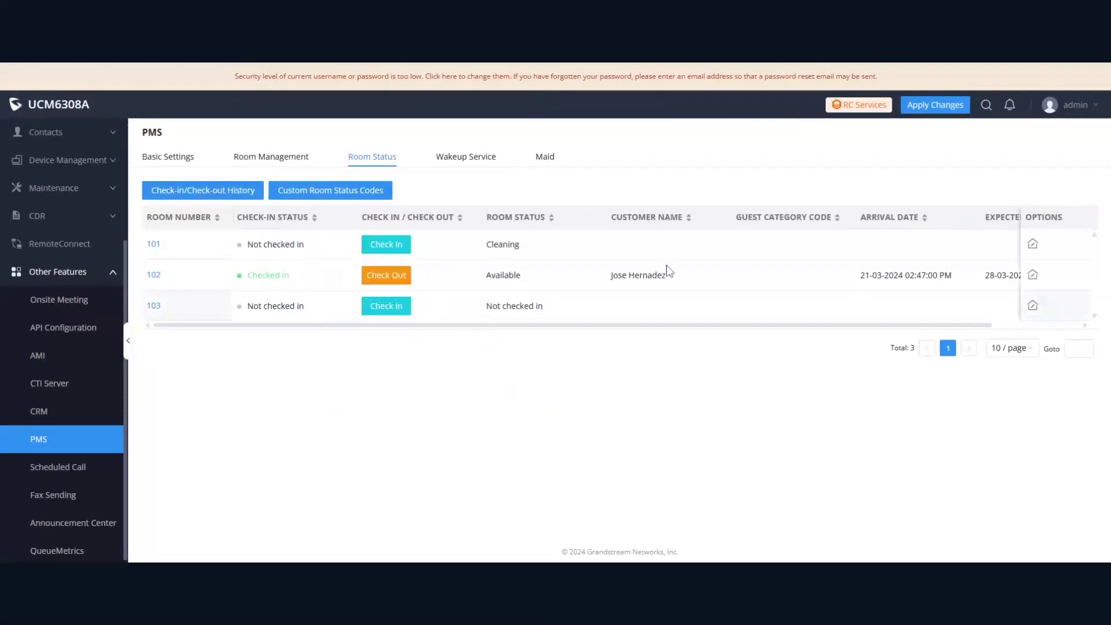